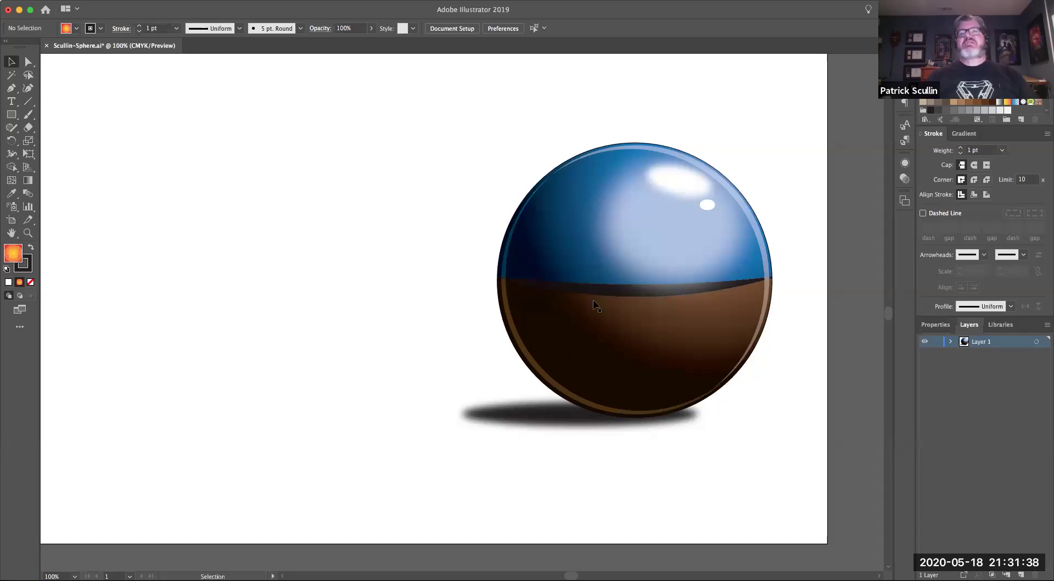
Draw a light blue rectangle about 6.3 by 3.4 in on the artboard and an equally wide brown rectangle about 3.6 in high directly beneath it
scroll(609, 287, "right", 5)
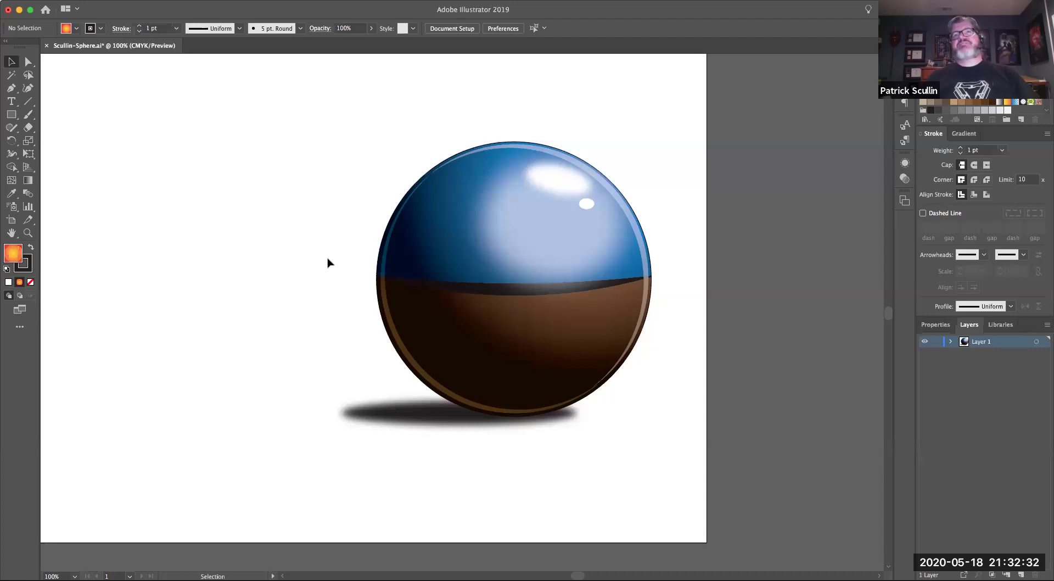
key("space")
left_click_drag(227, 252, 444, 246)
left_click_drag(263, 206, 333, 219)
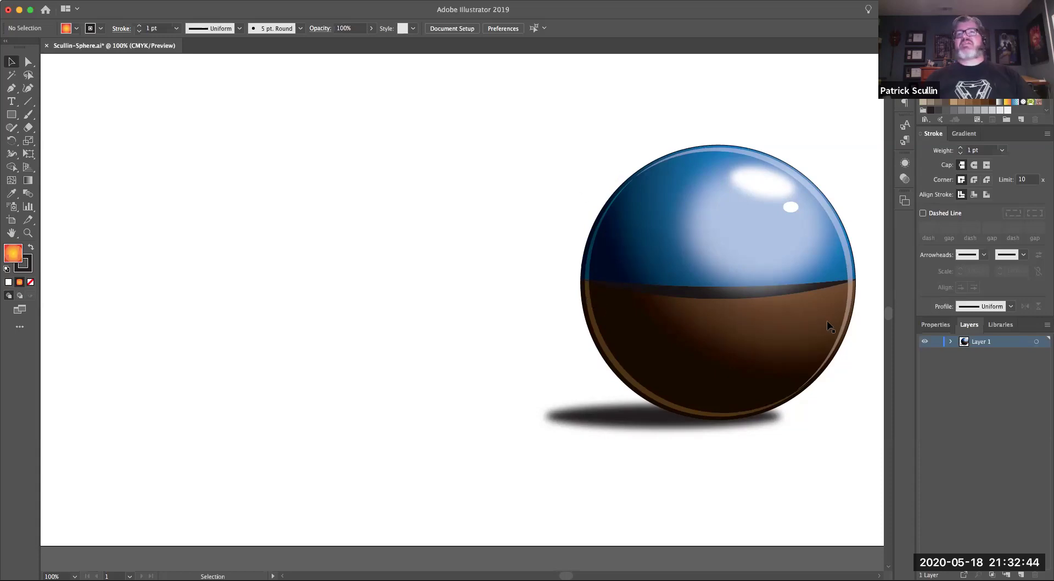
left_click_drag(230, 258, 426, 269)
key("m")
key("space")
left_click_drag(321, 185, 370, 190)
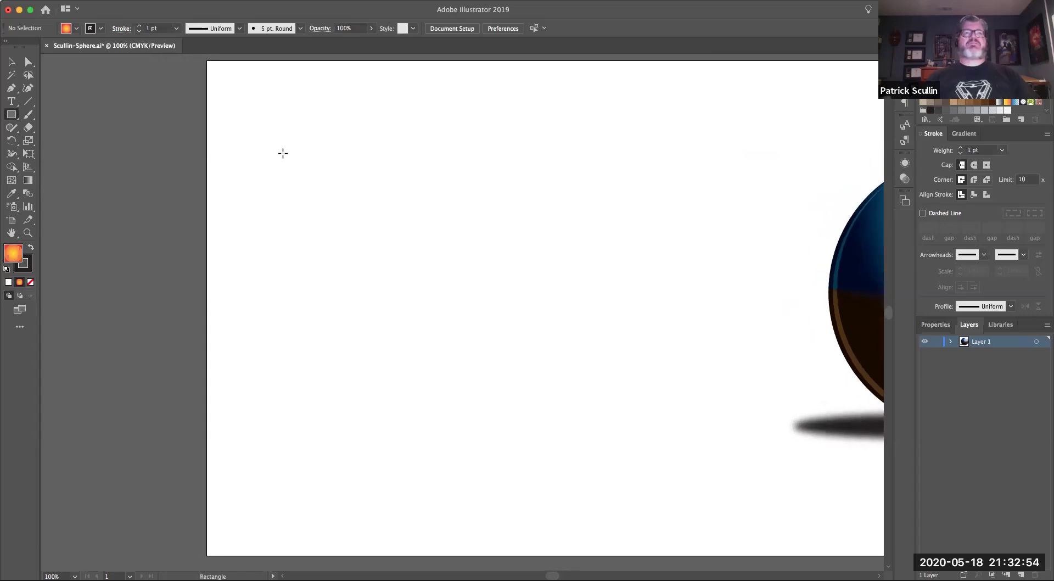
left_click_drag(310, 127, 594, 278)
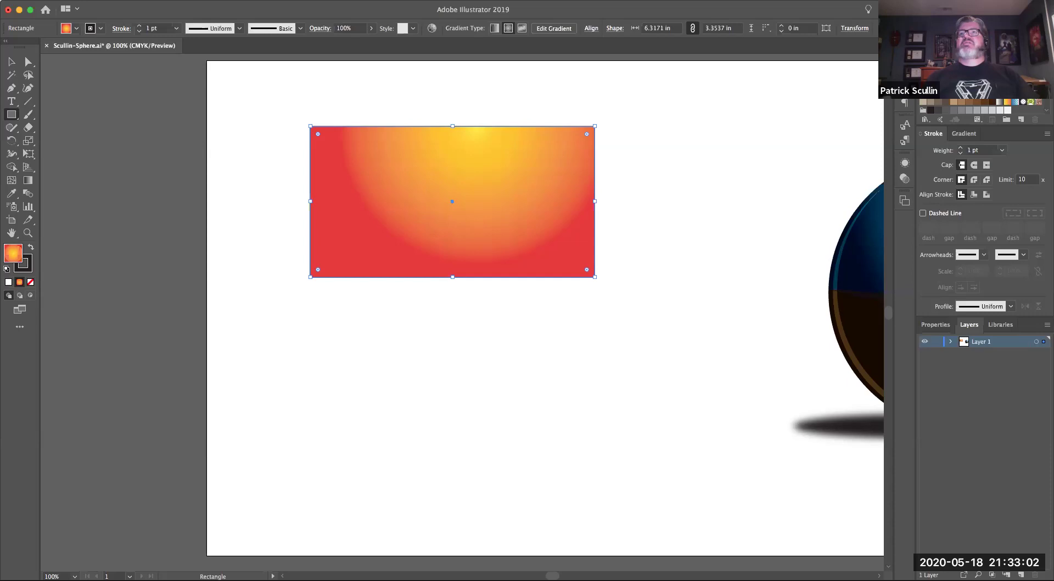
left_click(968, 94)
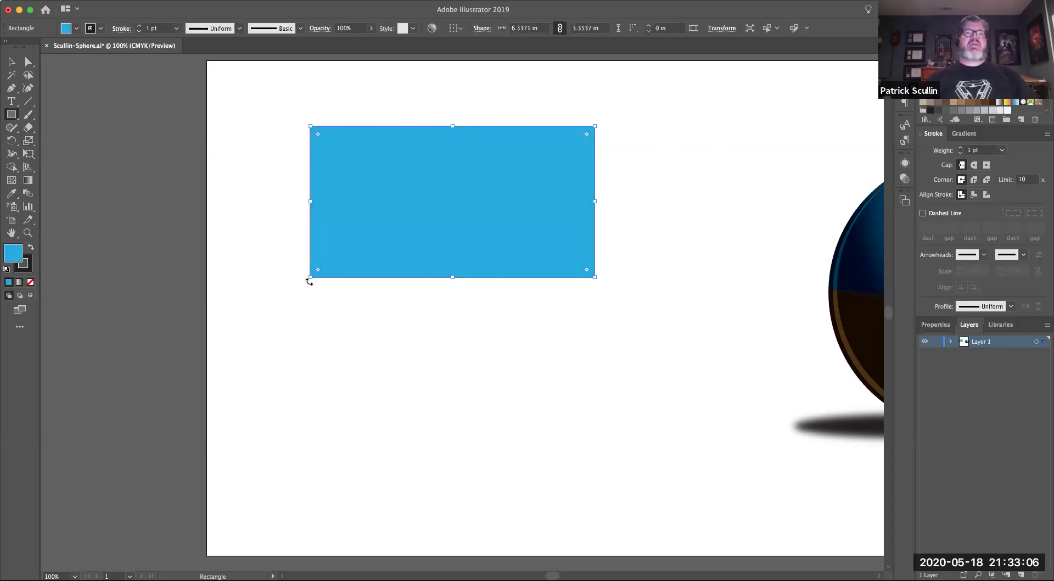
left_click_drag(310, 440, 595, 277)
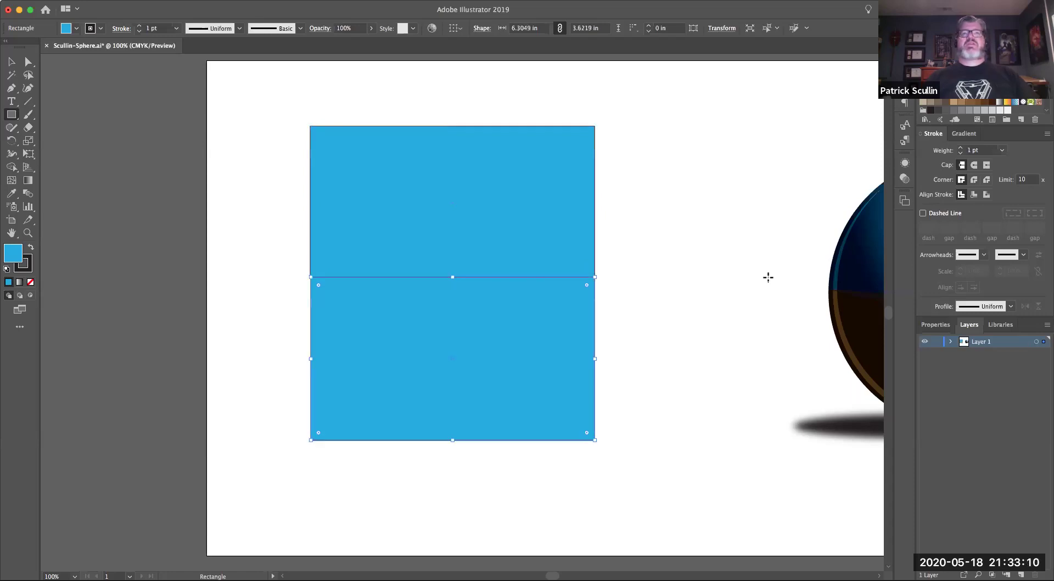
left_click(961, 102)
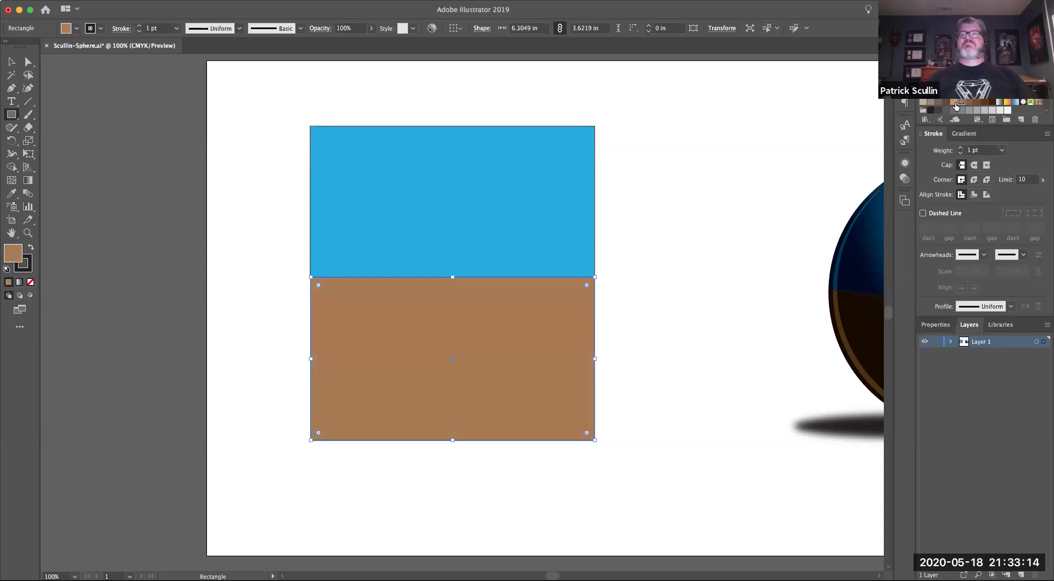
Draw a horizontal line about 6.5 in long along the seam between the blue and brown rectangles, extending slightly past both sides
left_click(28, 101)
key("super")
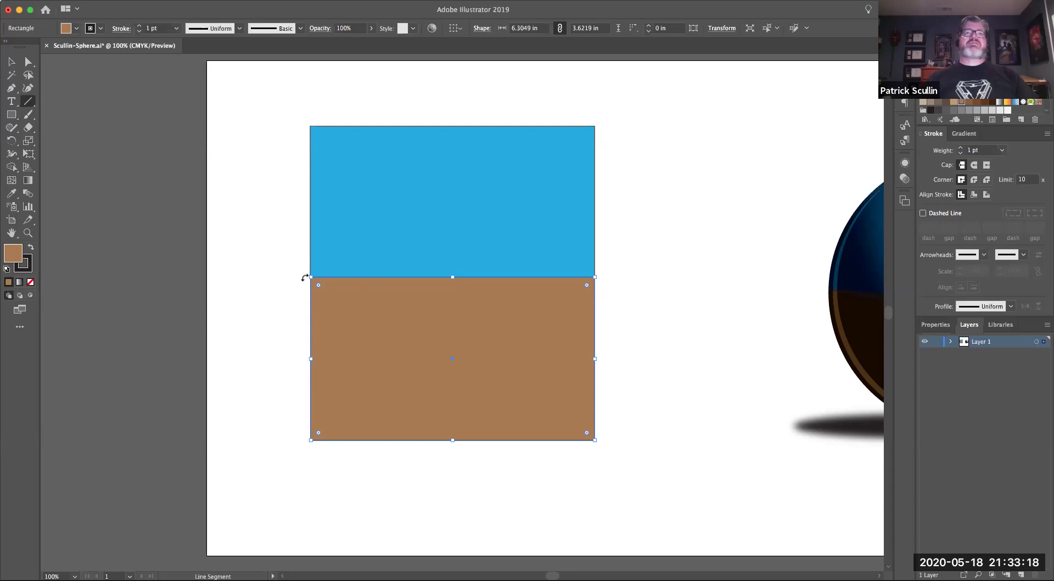
key("super")
left_click(303, 281, "super")
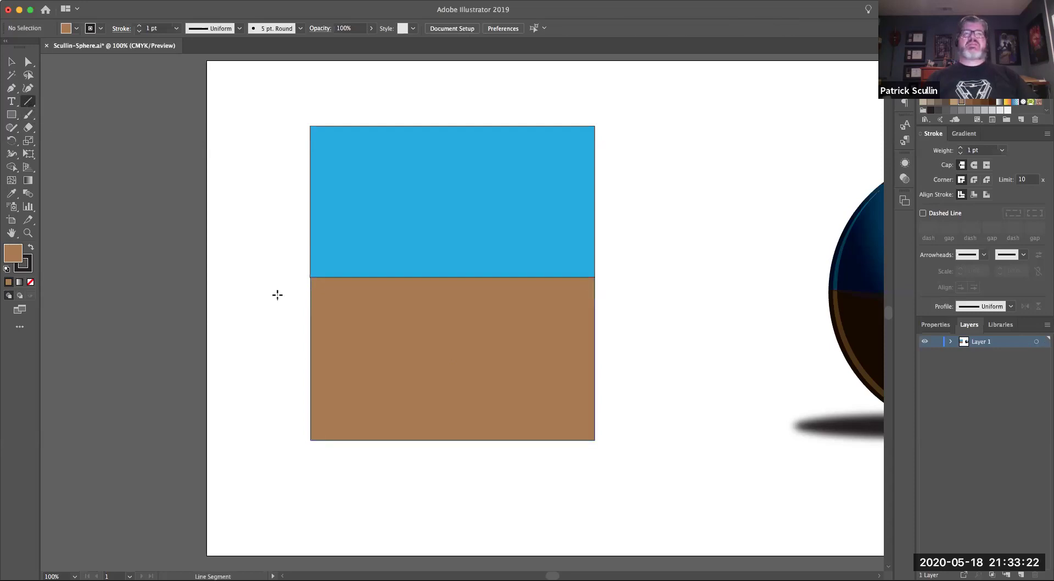
left_click_drag(304, 277, 597, 276)
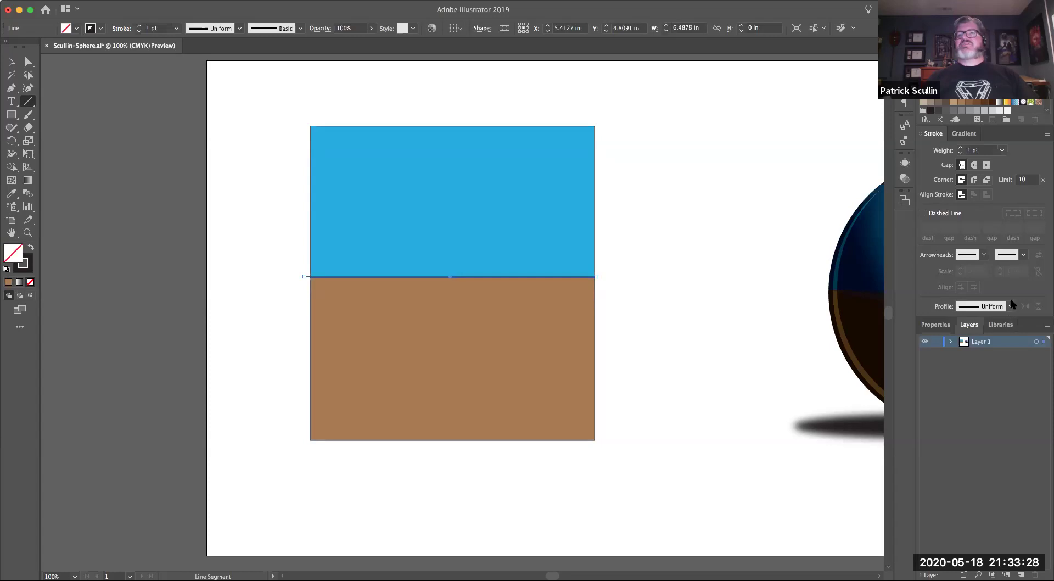
Set the seam line's stroke weight to 18 pt and apply the width profile that tapers at both ends
left_click(960, 148)
left_click(961, 148)
left_click(961, 147)
left_click(960, 147)
left_click(960, 148)
left_click(961, 148)
left_click(960, 147)
left_click(960, 148)
left_click(960, 147)
left_click(960, 148)
left_click(961, 148)
left_click(961, 147)
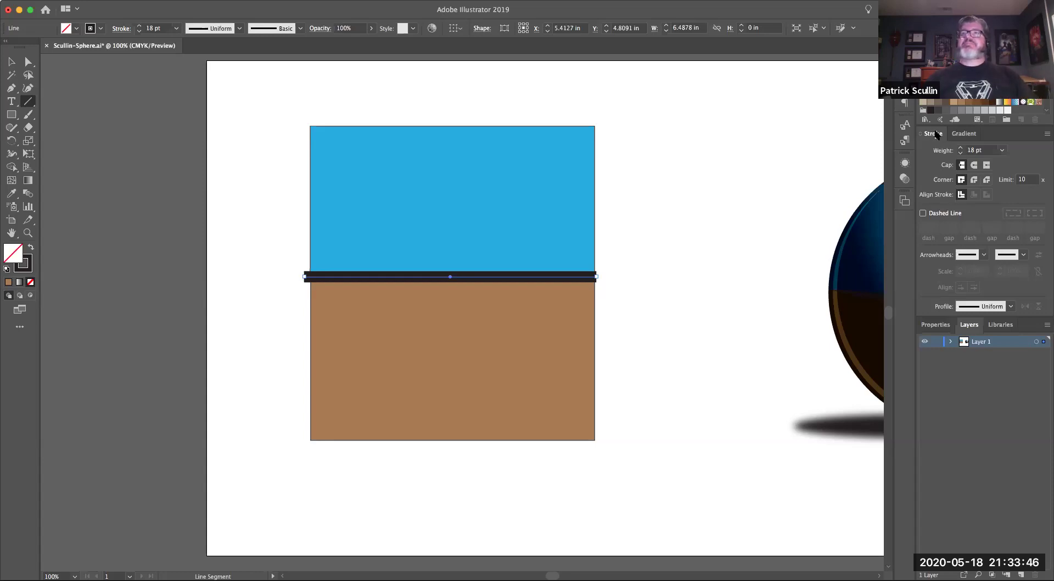
left_click(1011, 306)
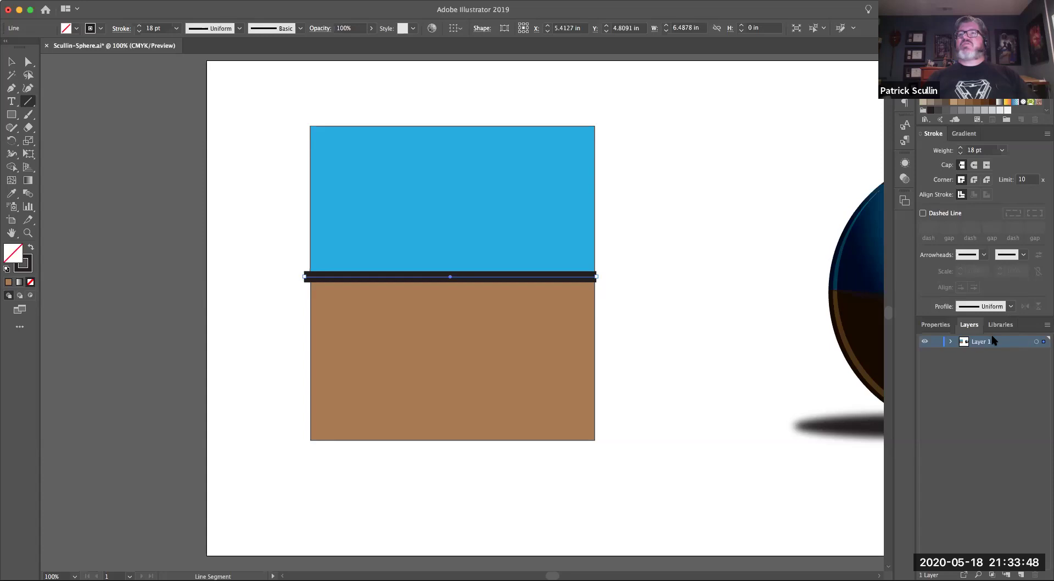
left_click(975, 339)
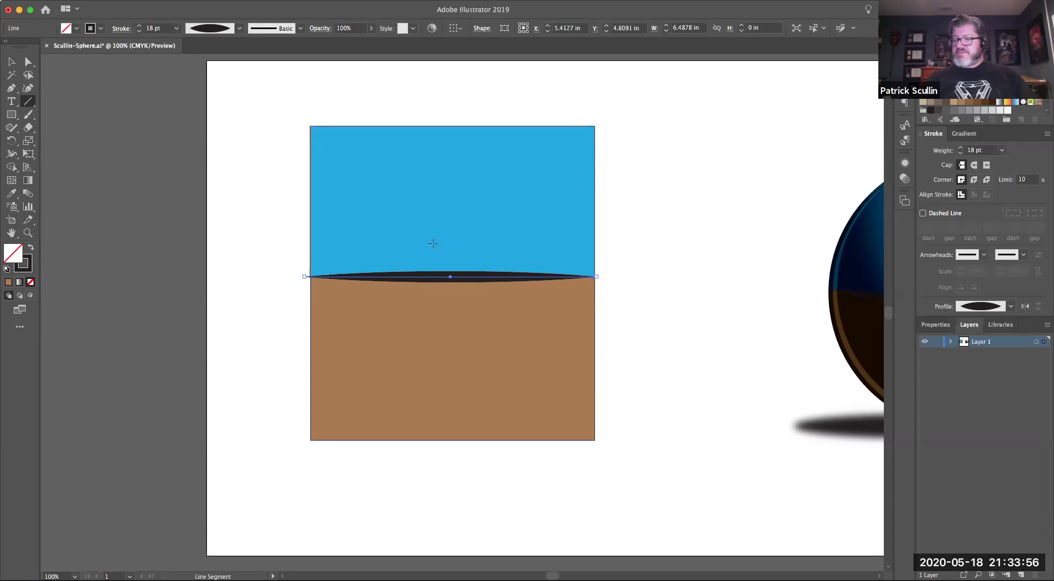
Select both rectangles together with the tapered line and group them
left_click(11, 62)
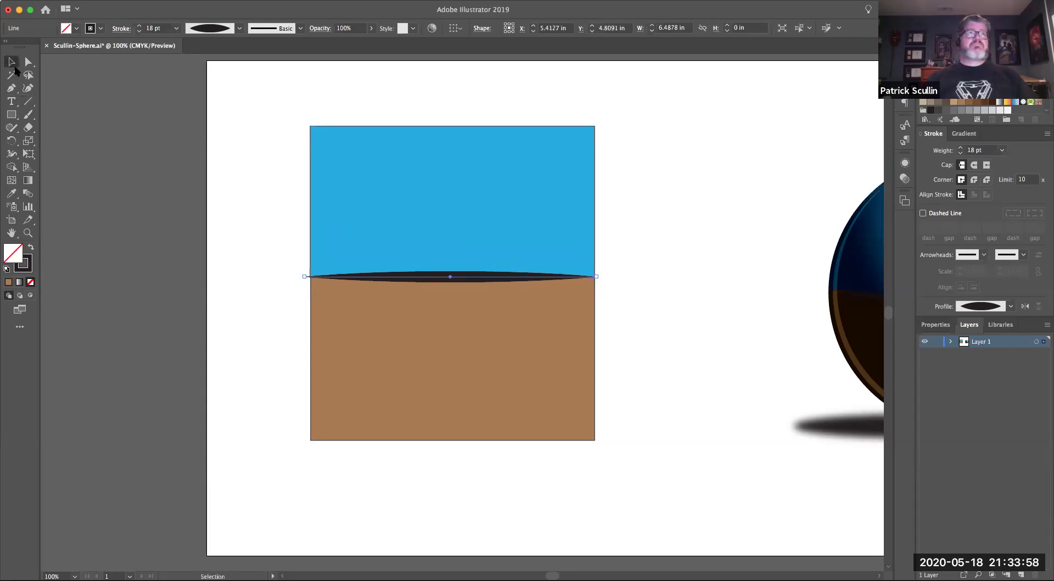
left_click(621, 229)
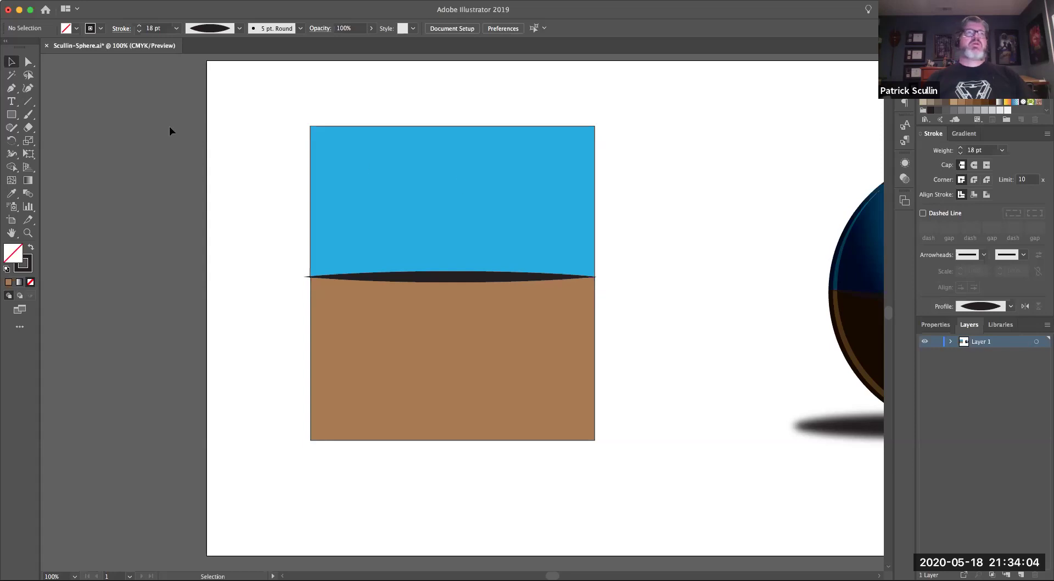
mouse_move(288, 108)
left_mouse_down()
mouse_move(356, 245)
mouse_move(633, 446)
left_mouse_up()
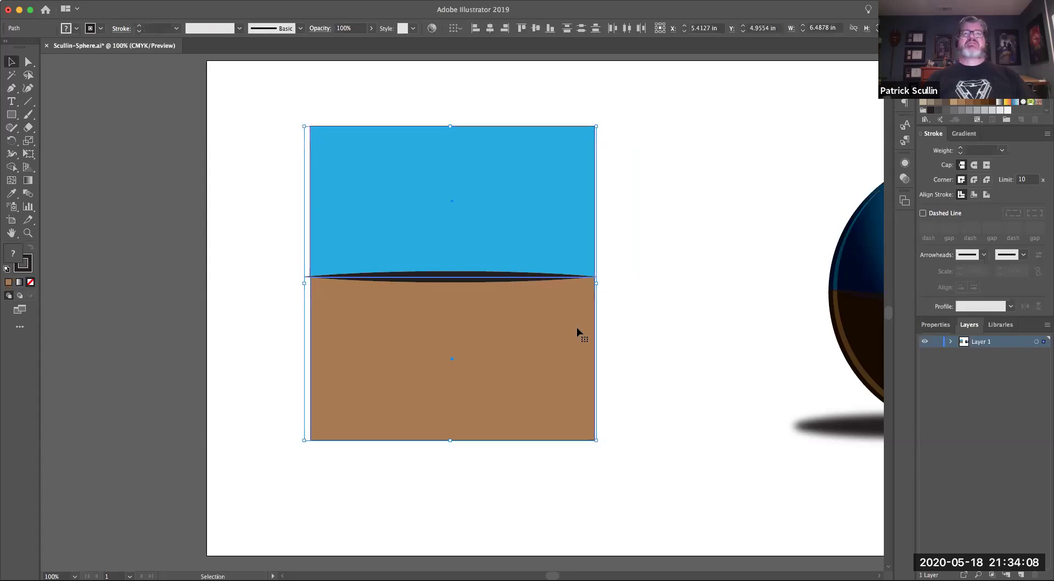
key("super+g")
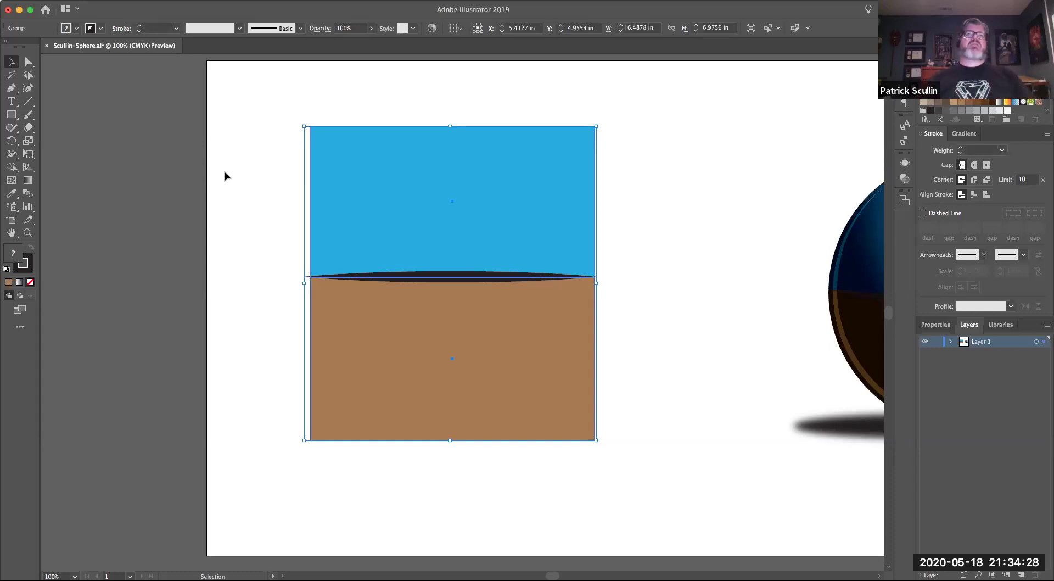
Draw a circle about 6.12 in across, centred on the middle of the tapered line, and fill it with magenta
left_click(10, 115)
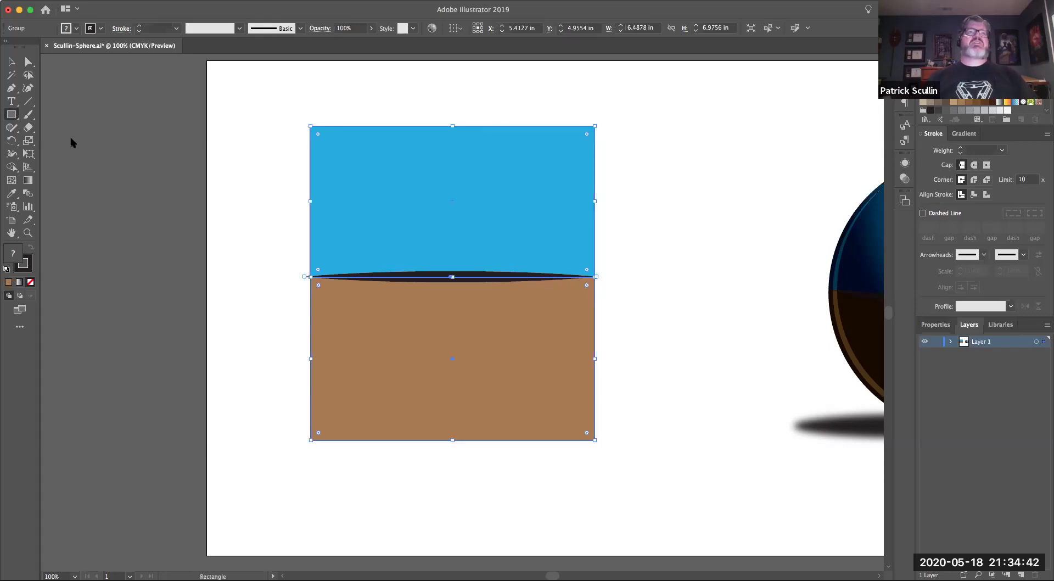
key("l")
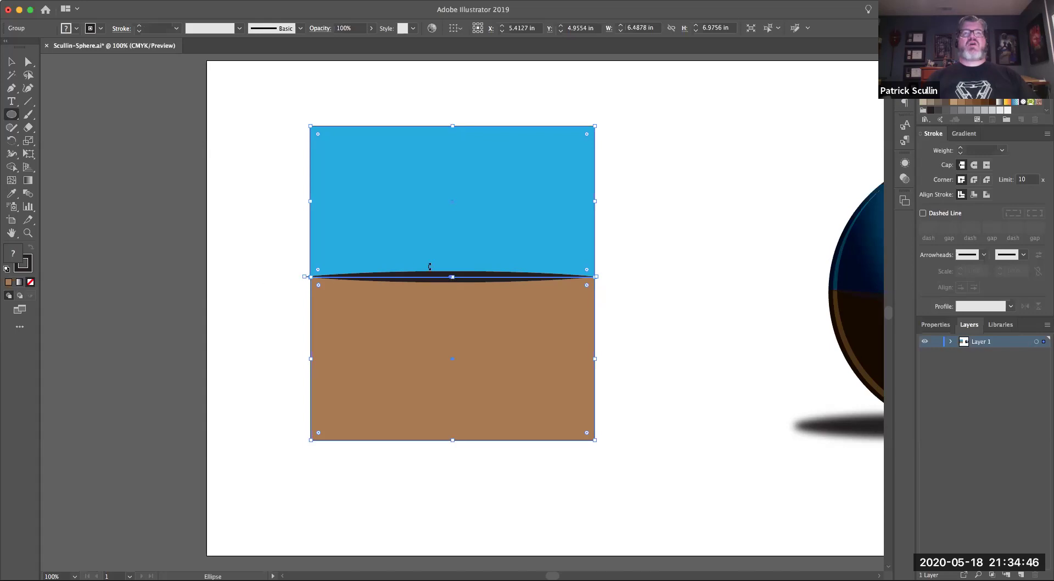
key("super+shift+a")
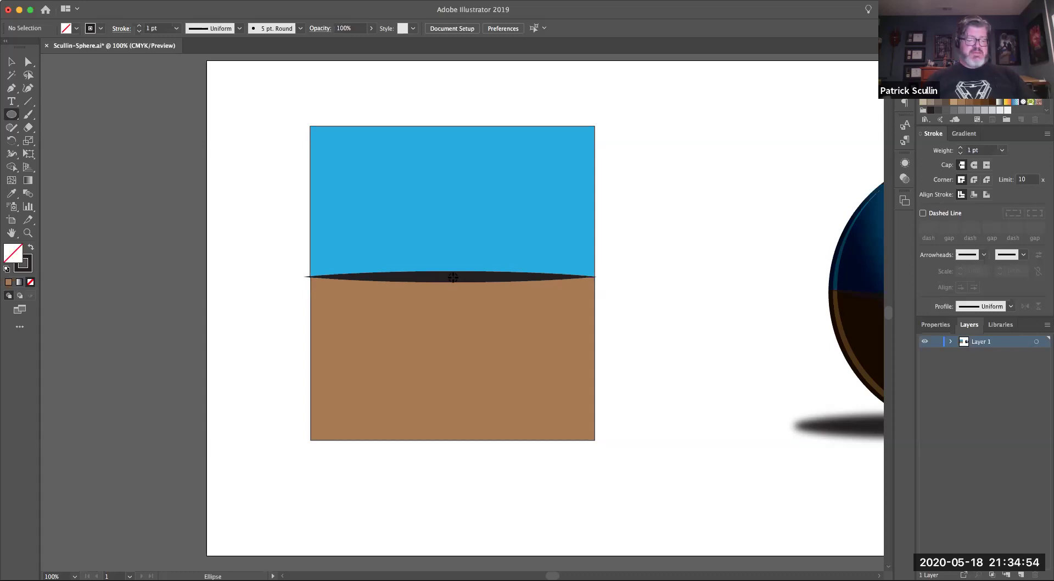
left_click_drag(453, 277, 477, 300)
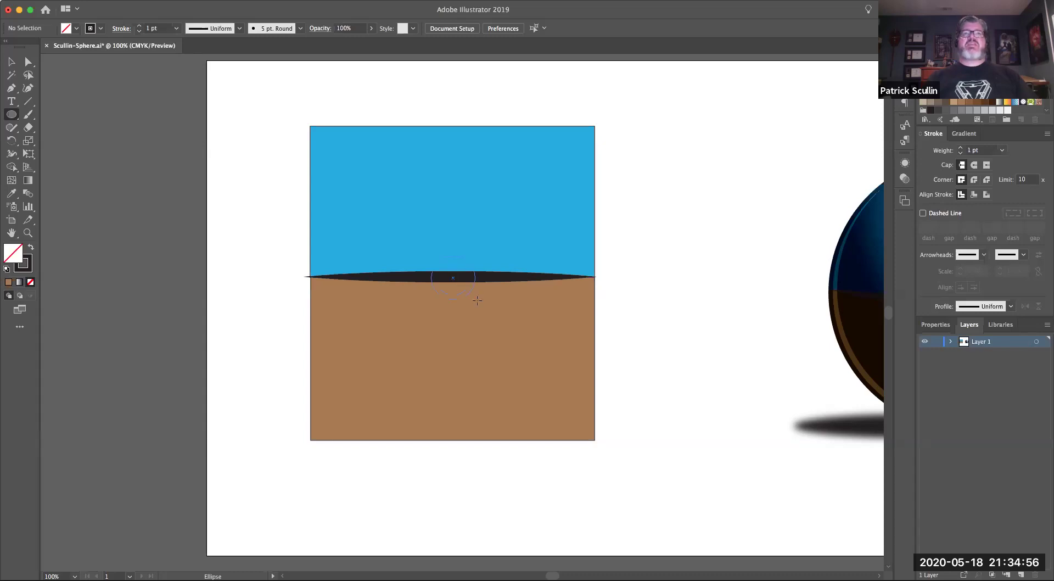
left_click_drag(515, 336, 579, 415)
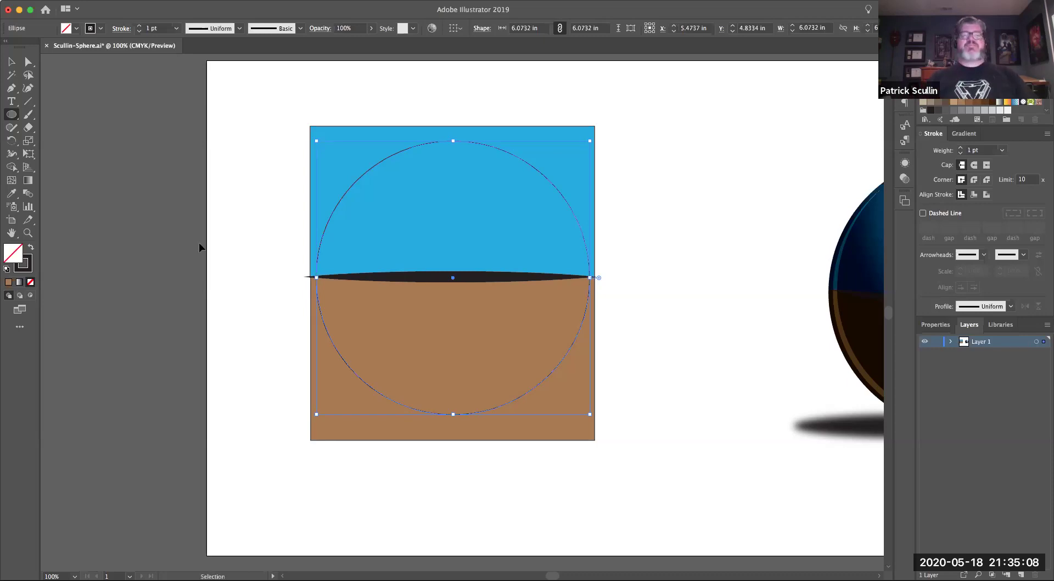
key("Delete")
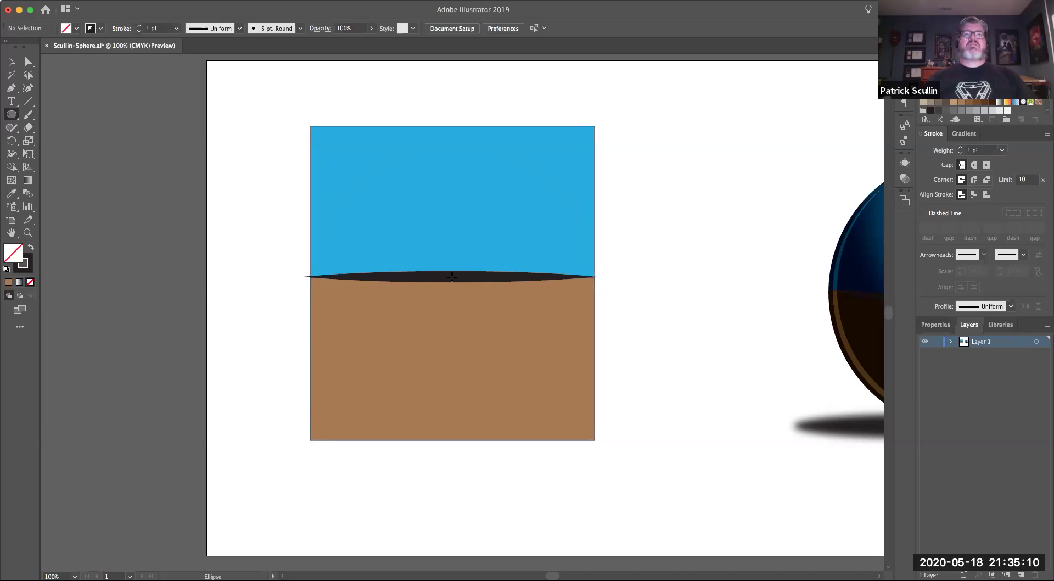
left_click_drag(452, 277, 578, 415)
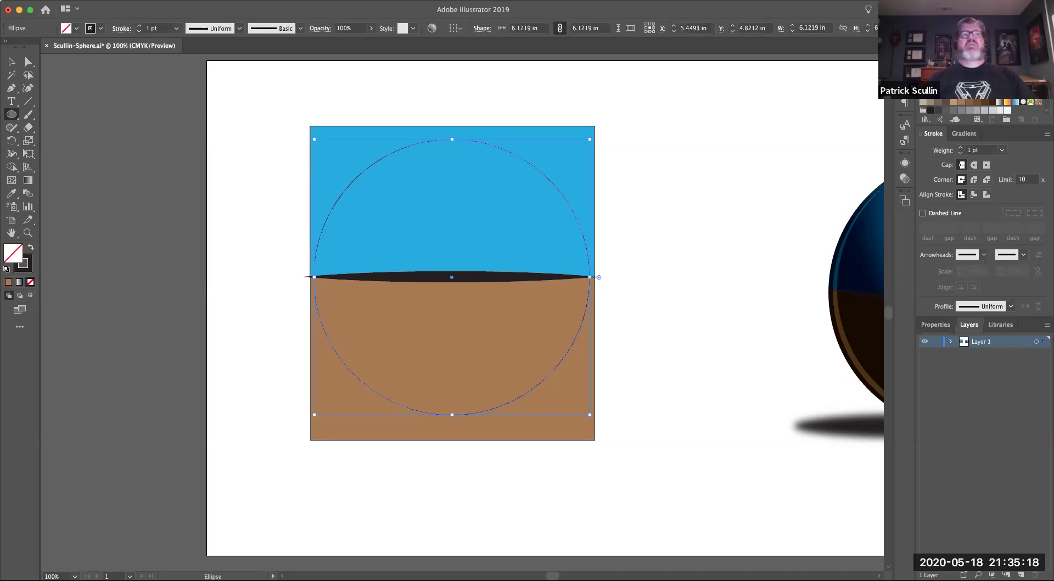
left_click(992, 86)
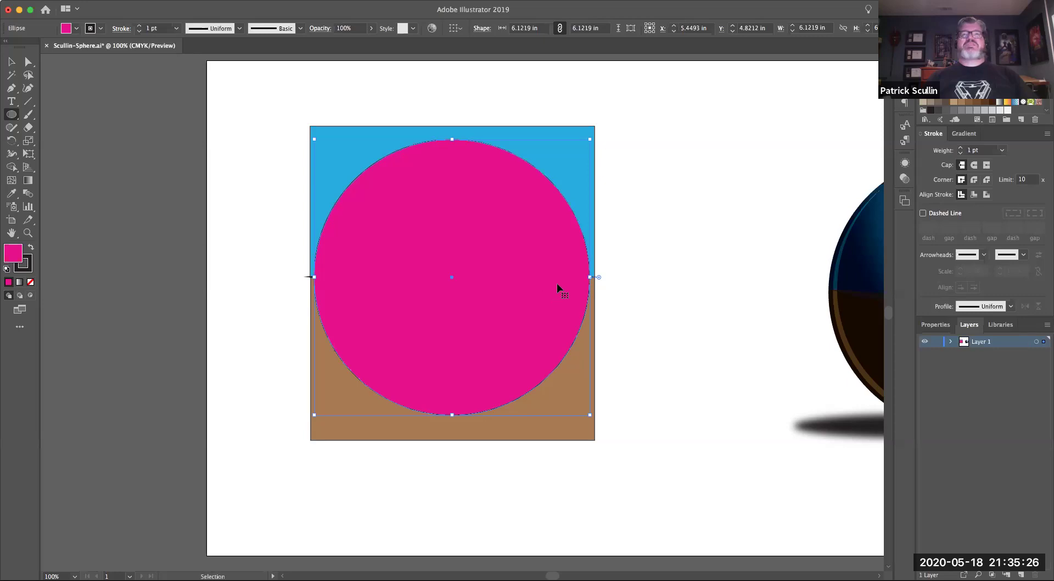
Place a copy of the magenta circle level with the original, outside the artboard's left edge, and deselect it
left_click_drag(556, 284, 138, 295)
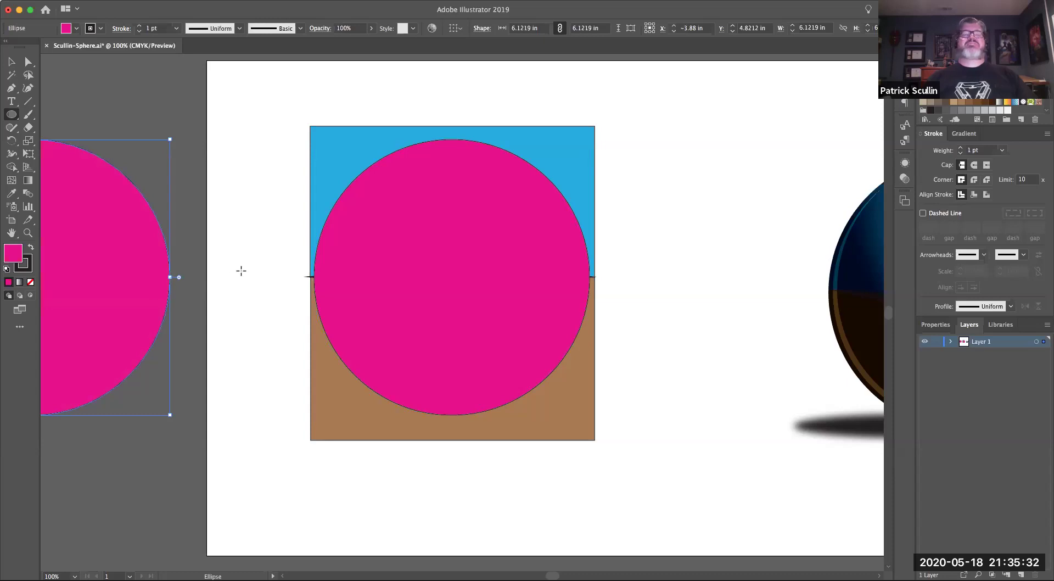
left_click(11, 62)
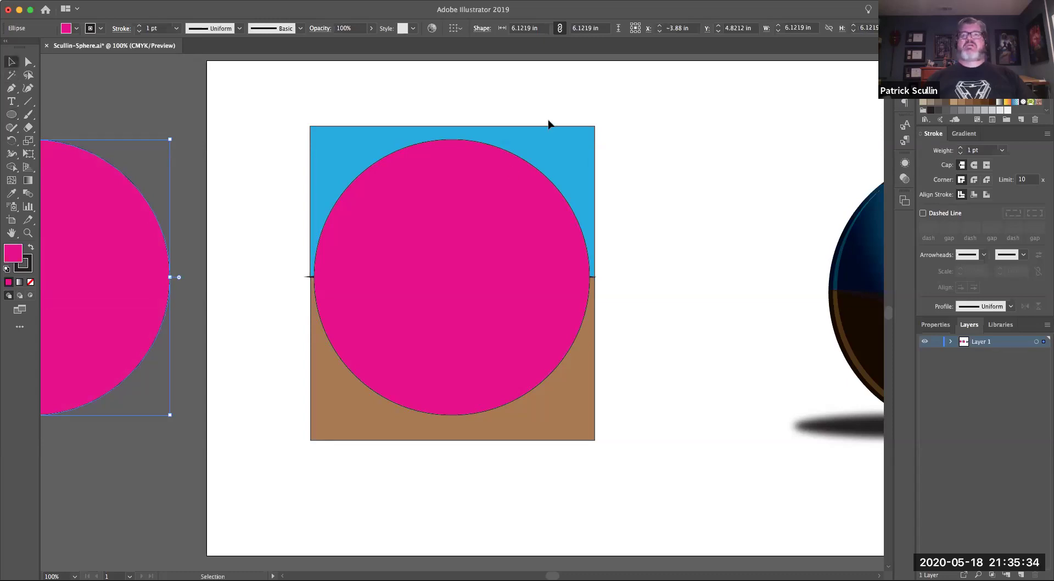
left_click(426, 119)
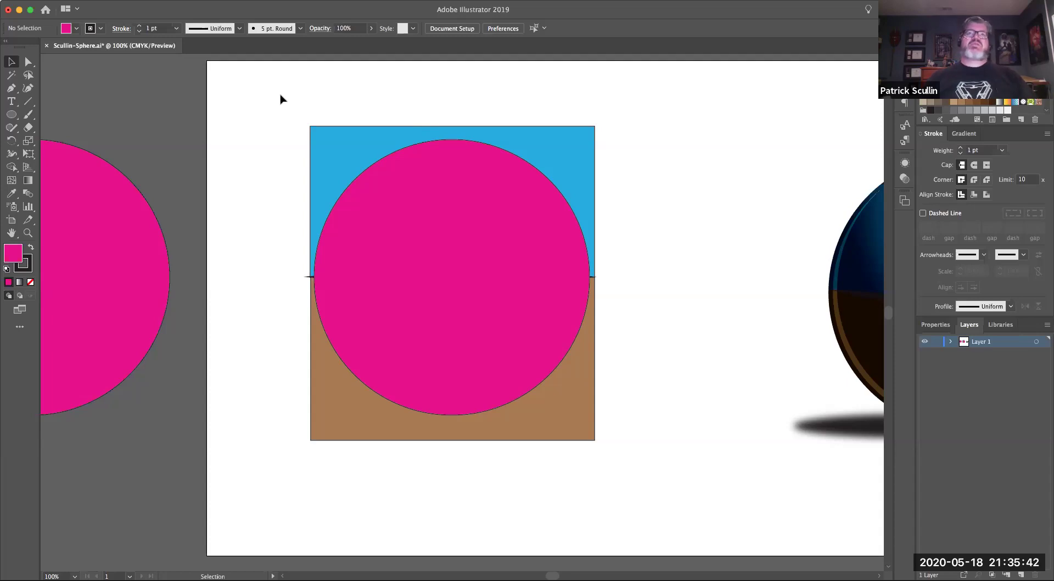
Clip the grouped blue and brown artwork to the magenta circle on top of it with a clipping mask
left_click_drag(275, 101, 658, 463)
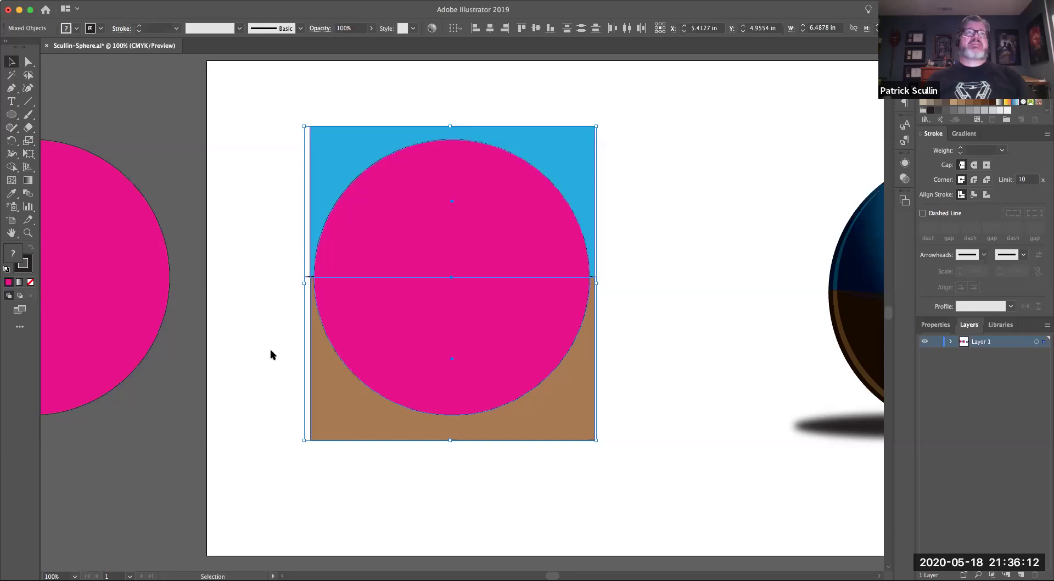
key("super+7")
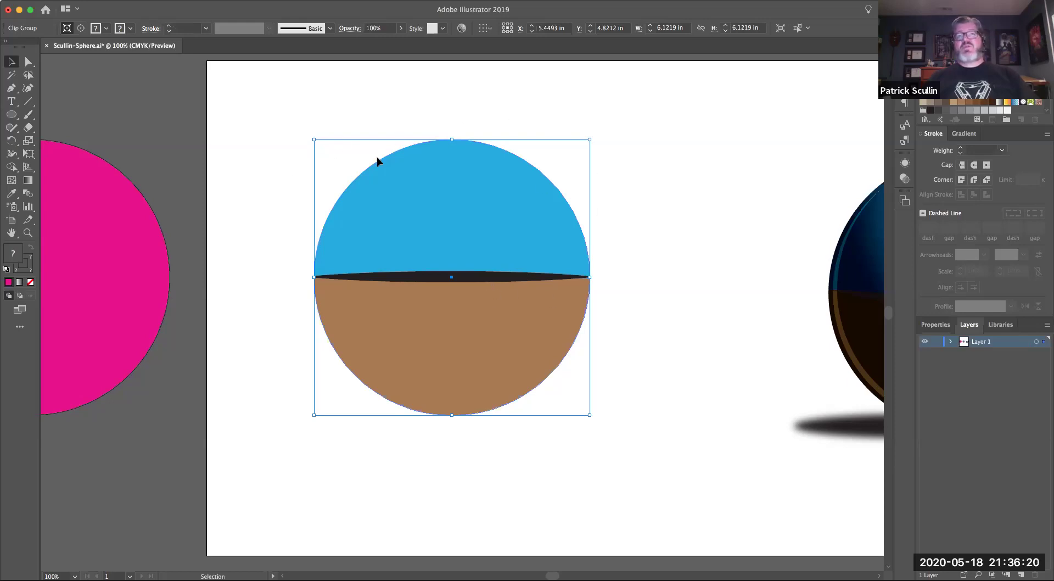
left_click(630, 212)
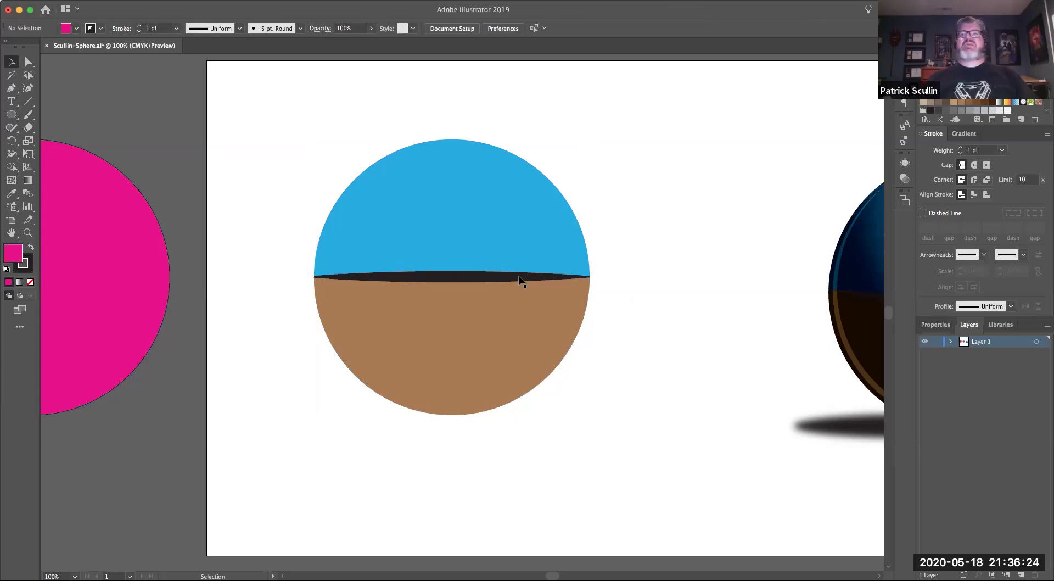
key("space")
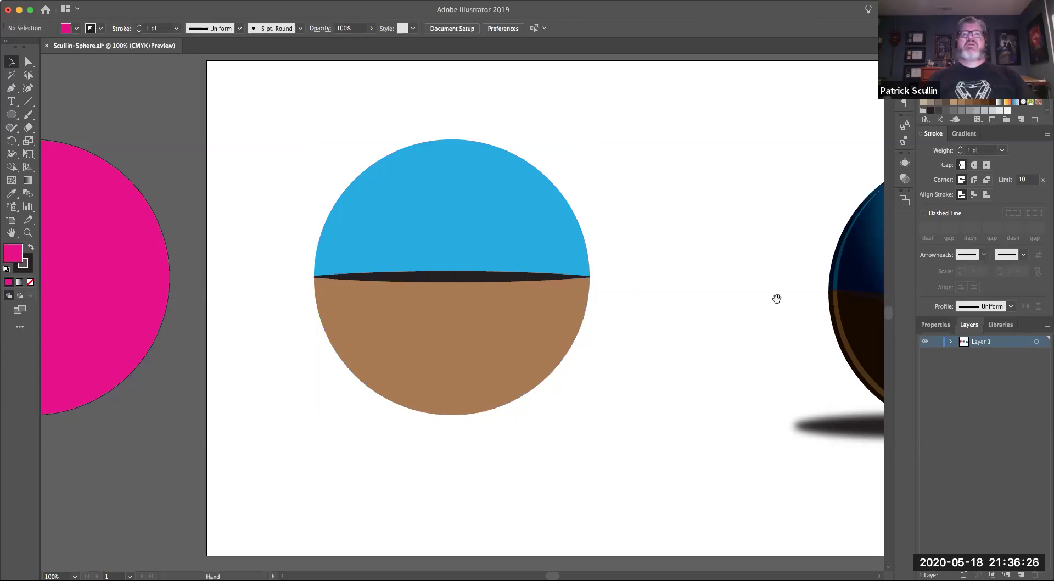
left_click_drag(538, 303, 236, 307)
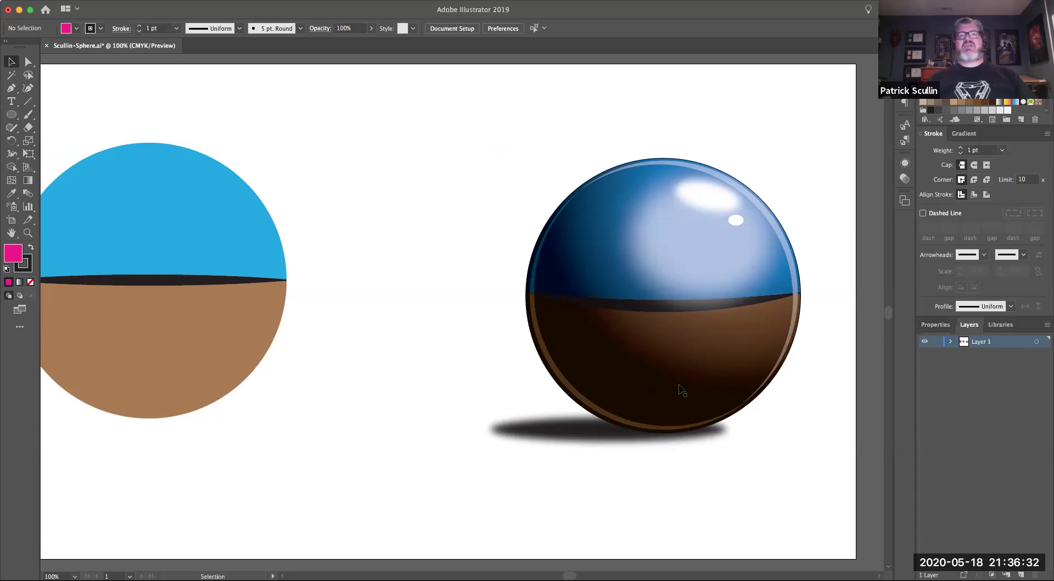
left_click_drag(297, 312, 551, 305)
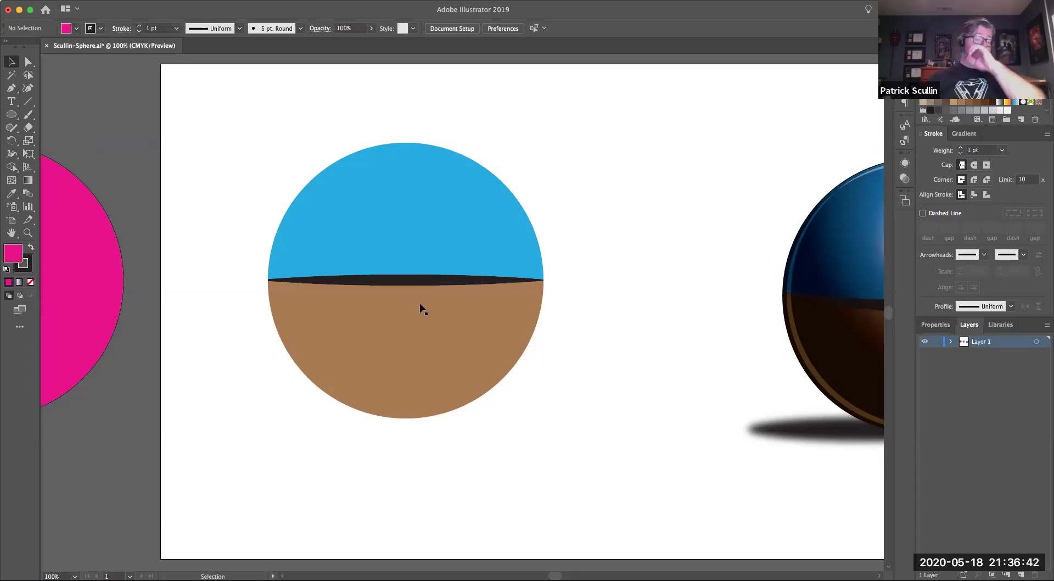
left_click_drag(381, 266, 391, 244)
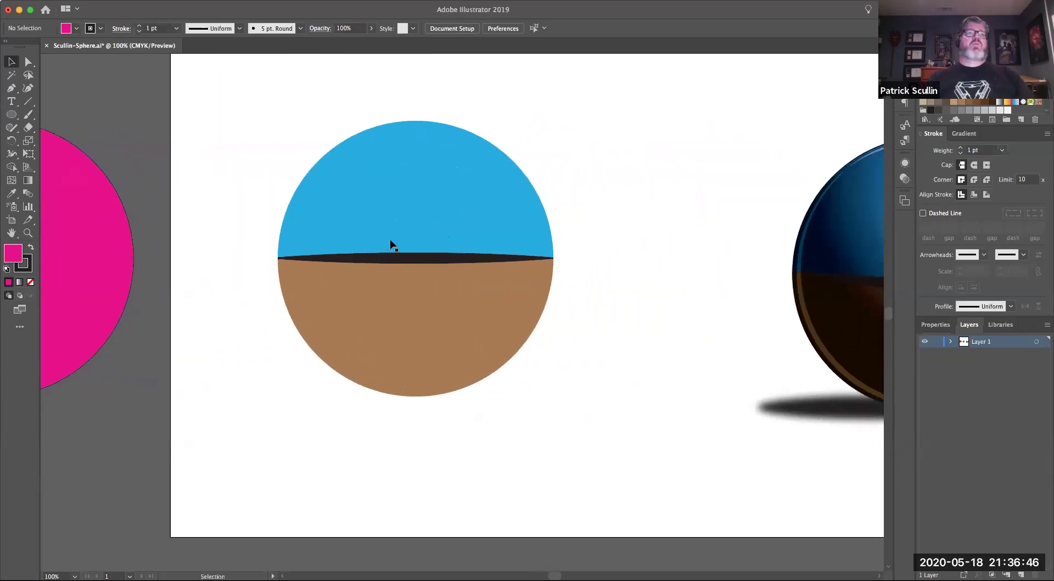
Place a copy of the magenta circle exactly over the clipped blue and brown sphere and remove its stroke
left_click_drag(66, 243, 487, 244)
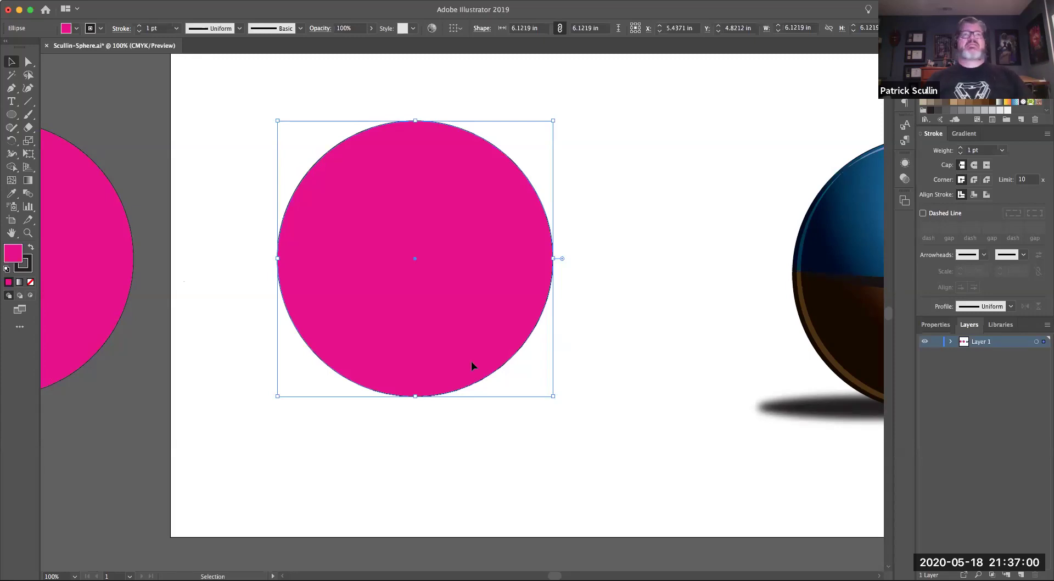
left_click(29, 267)
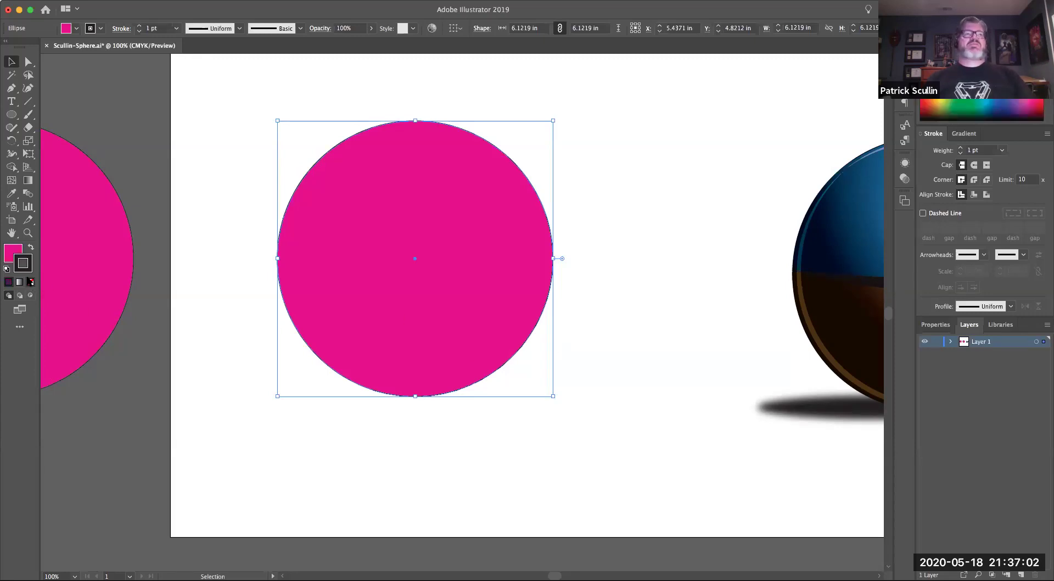
left_click(30, 281)
left_click(11, 247)
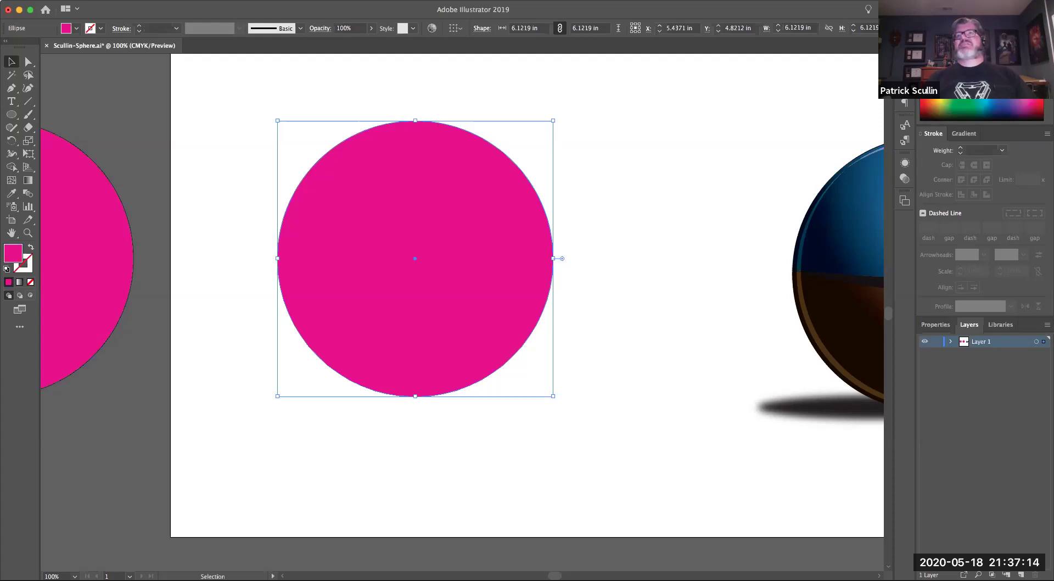
Fill the magenta circle covering the sphere with the radial gradient swatch that fades from a transparent centre to a black edge
left_click(966, 46)
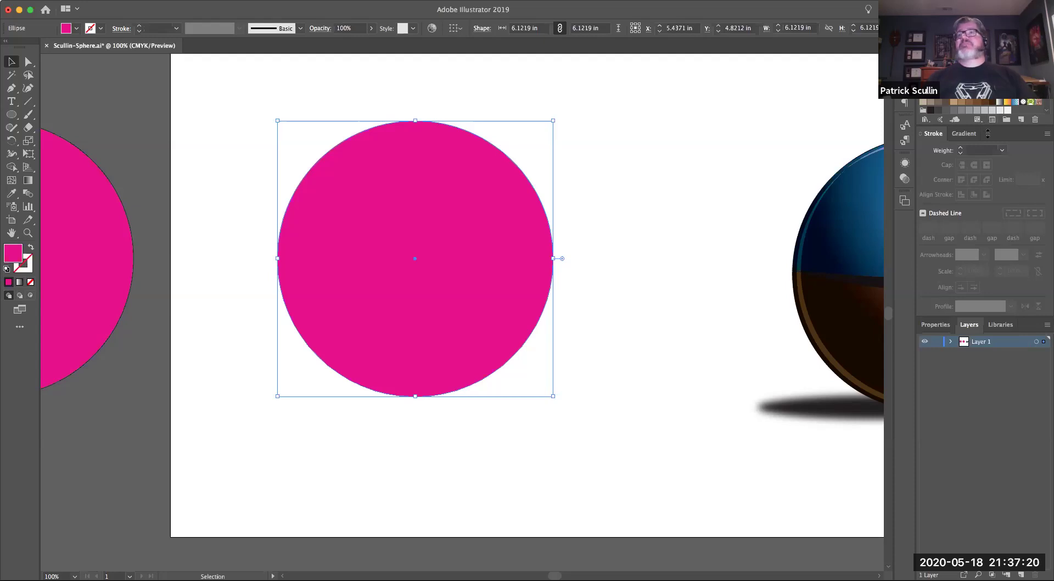
left_click_drag(987, 124, 987, 154)
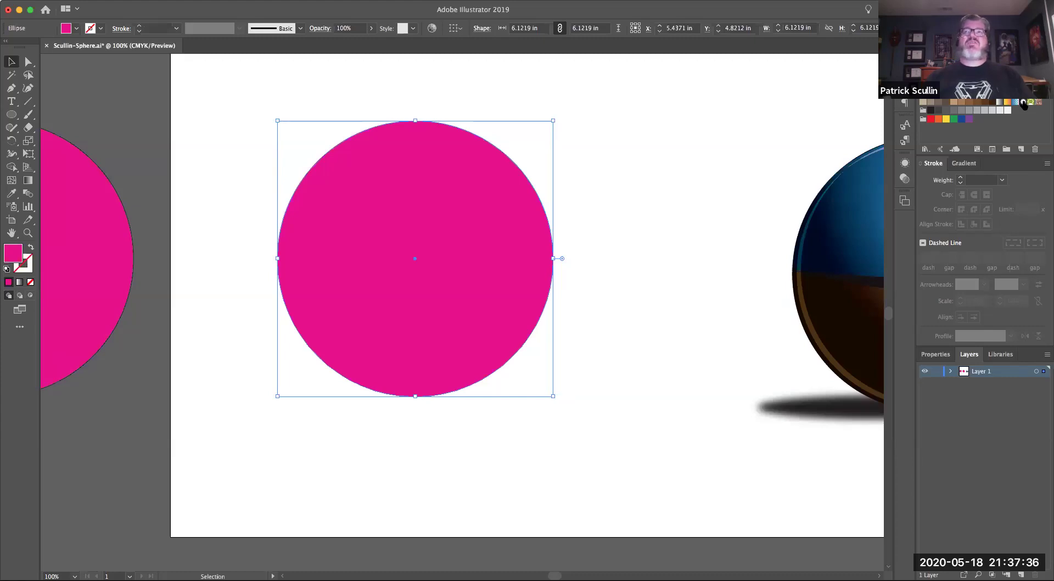
left_click(1023, 102)
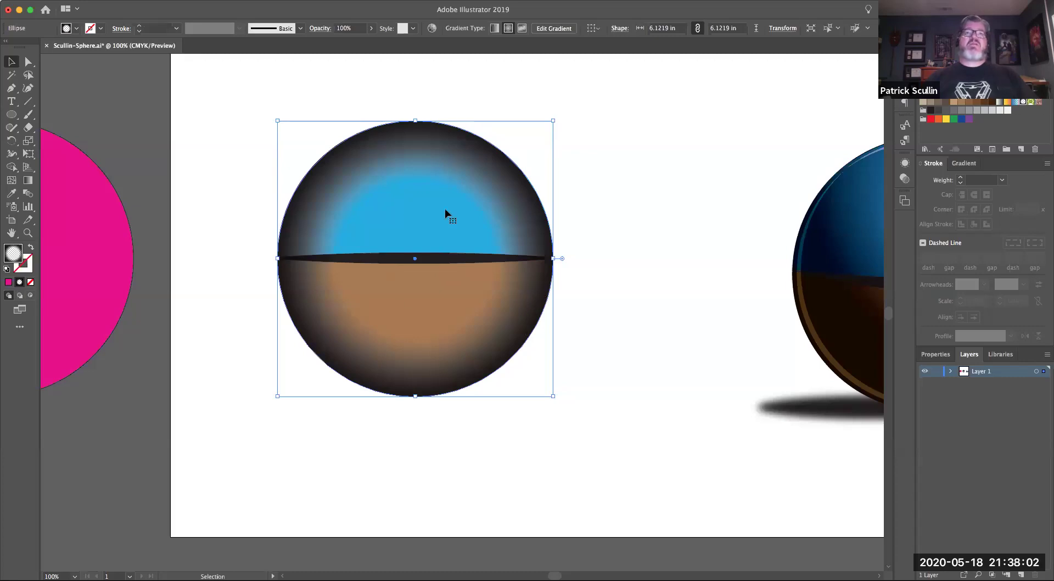
Redirect the radial gradient from the sphere's upper right to its lower left with the Gradient tool, and adjust its colour stops
left_click(28, 182)
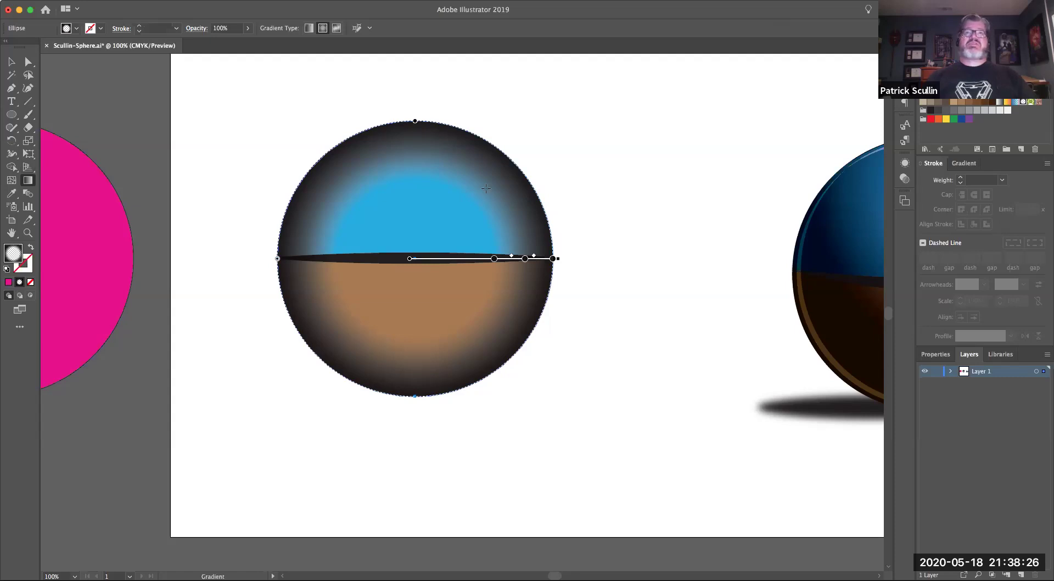
mouse_move(486, 189)
left_mouse_down()
mouse_move(348, 299)
mouse_move(329, 302)
mouse_move(359, 277)
mouse_move(373, 292)
mouse_move(343, 326)
mouse_move(357, 302)
mouse_move(340, 317)
mouse_move(336, 310)
mouse_move(353, 300)
left_mouse_up()
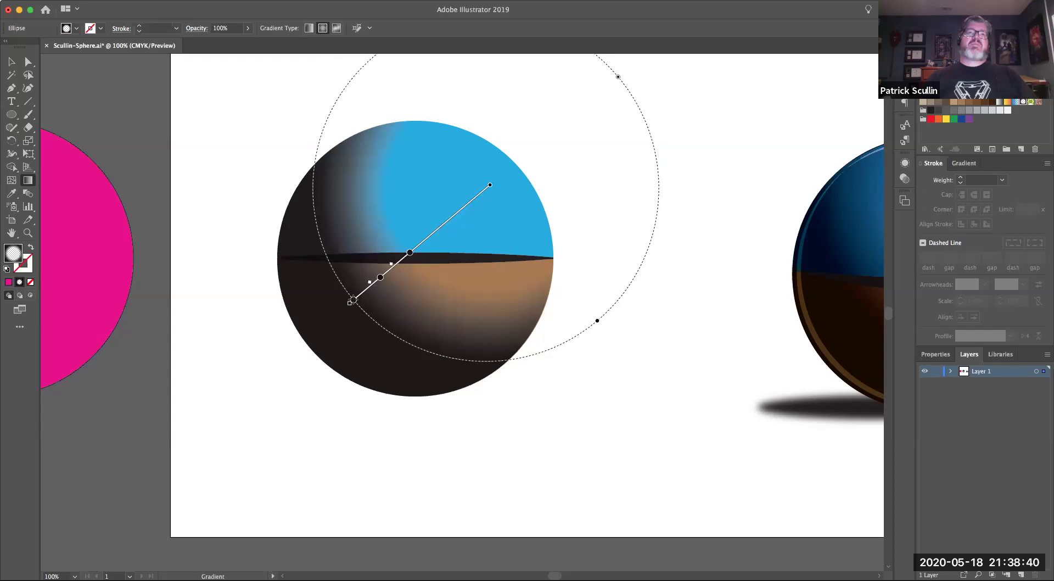
left_click_drag(353, 299, 363, 292)
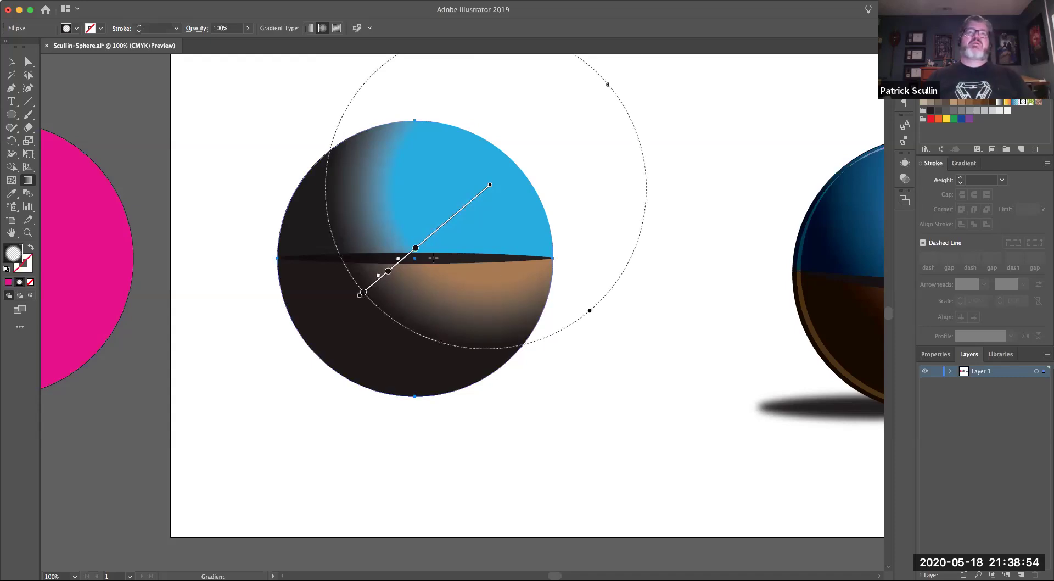
left_click(418, 246)
left_click_drag(419, 246, 393, 266)
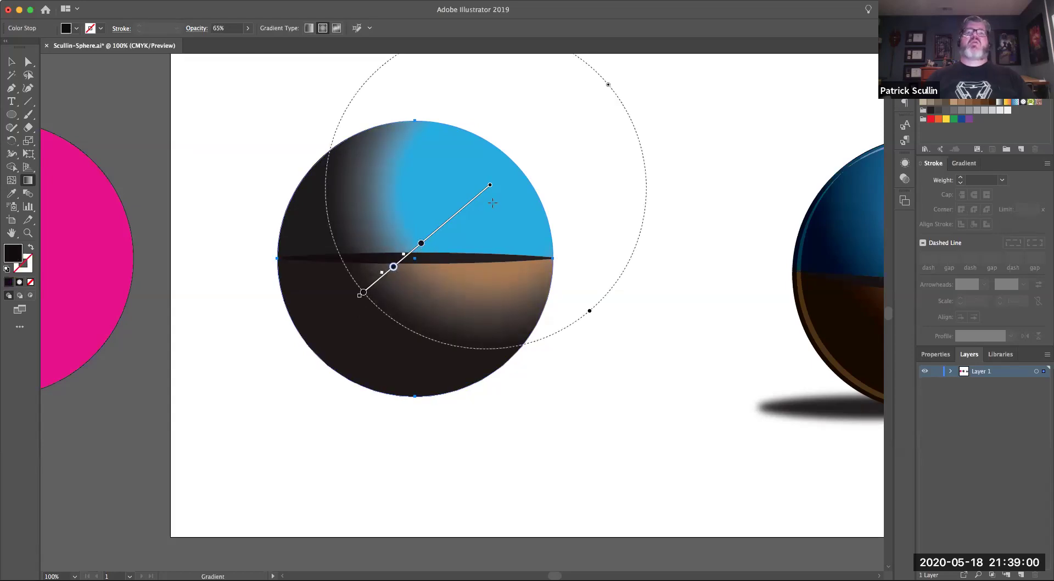
mouse_move(476, 180)
left_mouse_down()
mouse_move(376, 302)
mouse_move(355, 303)
mouse_move(360, 287)
left_mouse_up()
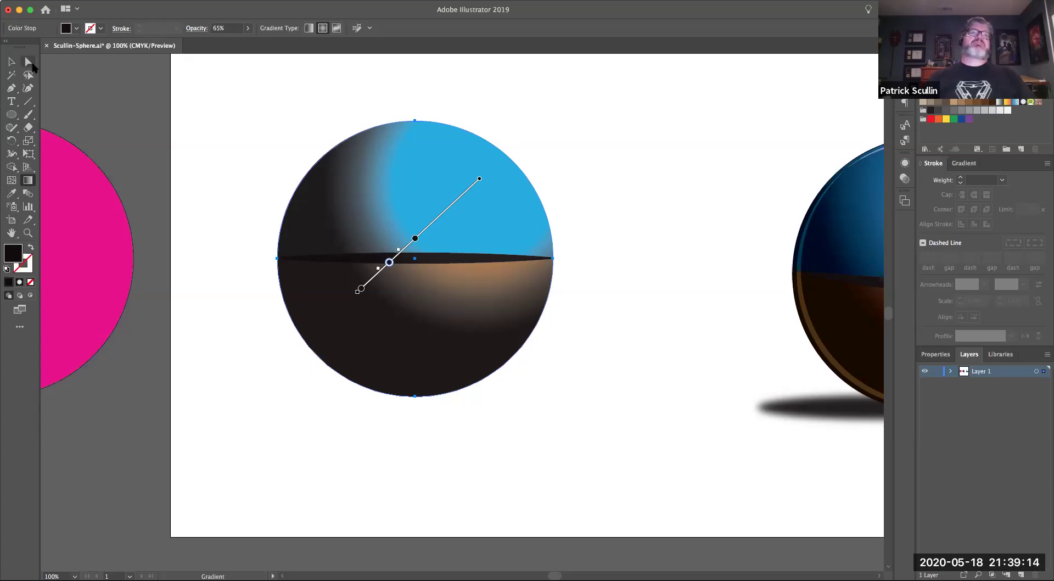
Give the gradient circle a blend mode that darkens the artwork beneath, set its opacity to 90%, and deselect it
left_click(11, 63)
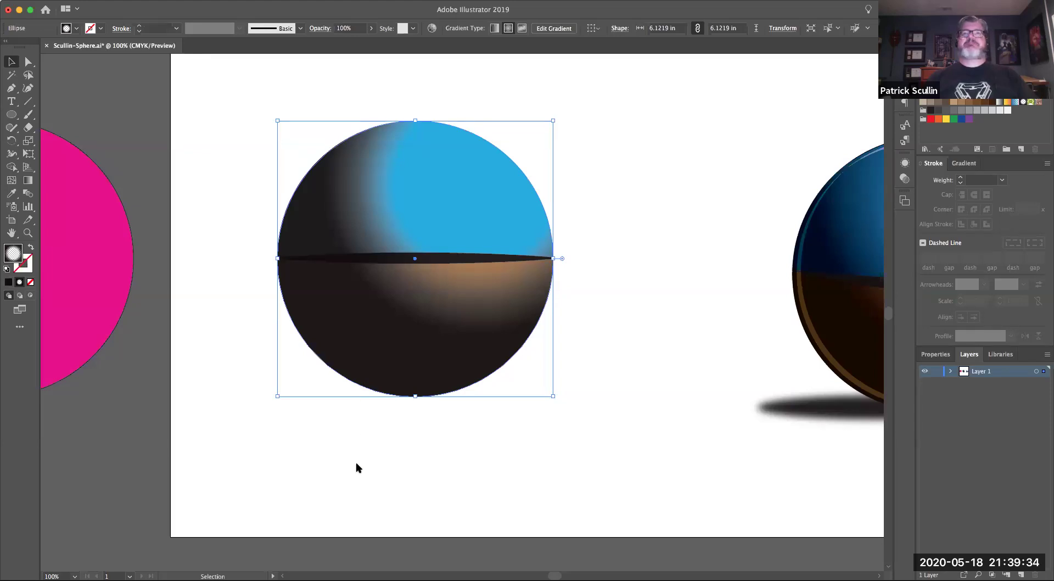
left_click_drag(813, 165, 645, 216)
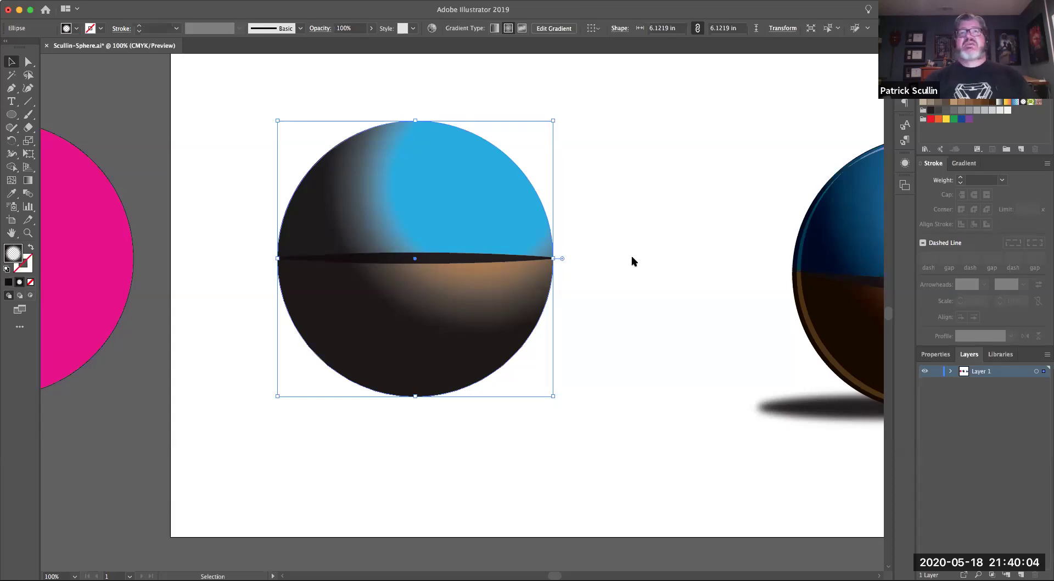
key("super+shift+z")
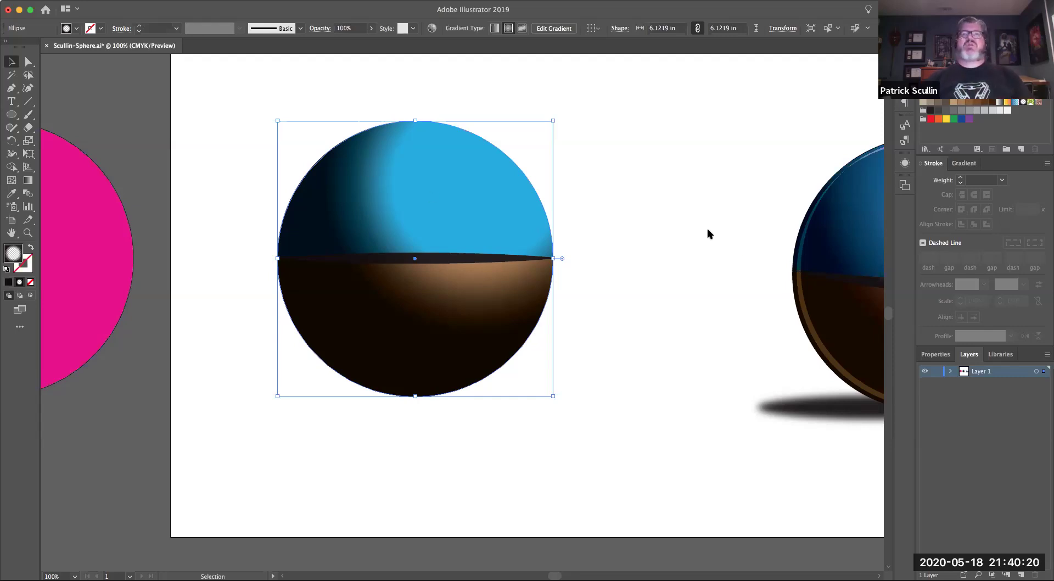
key("super+z")
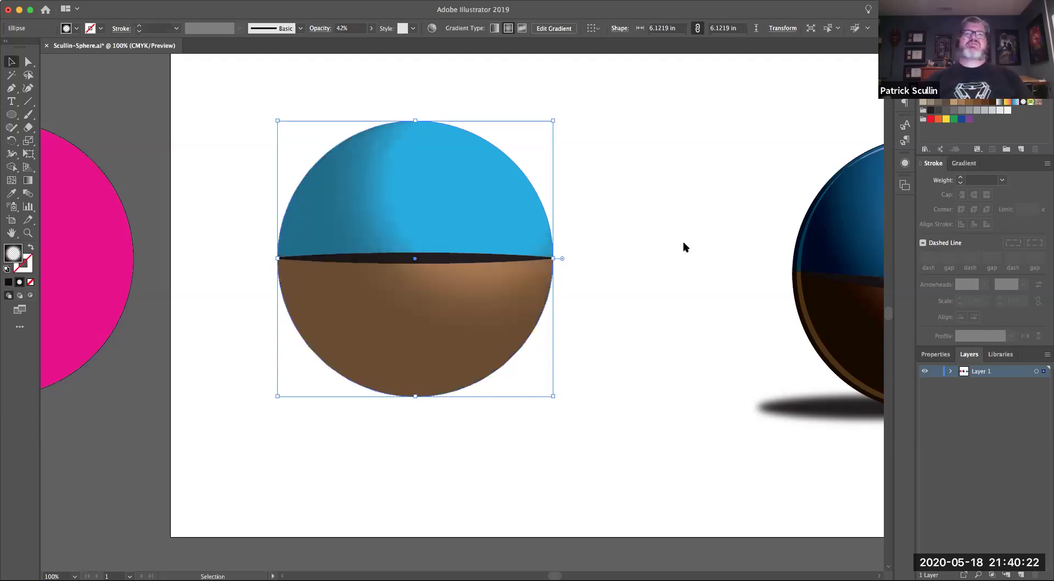
key("super+z")
key("super+z")
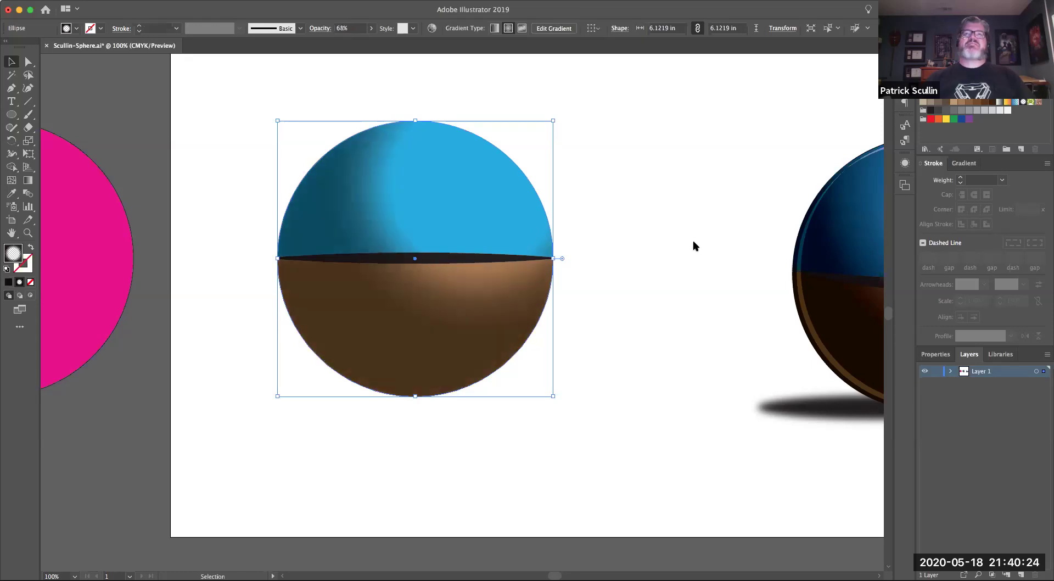
key("super+z")
key("super+z")
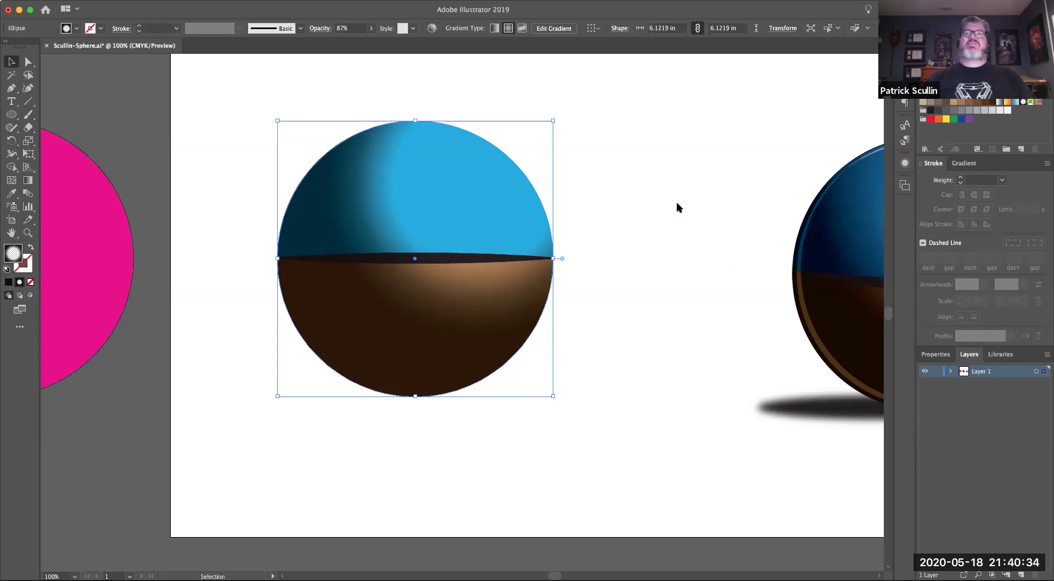
left_click(651, 340)
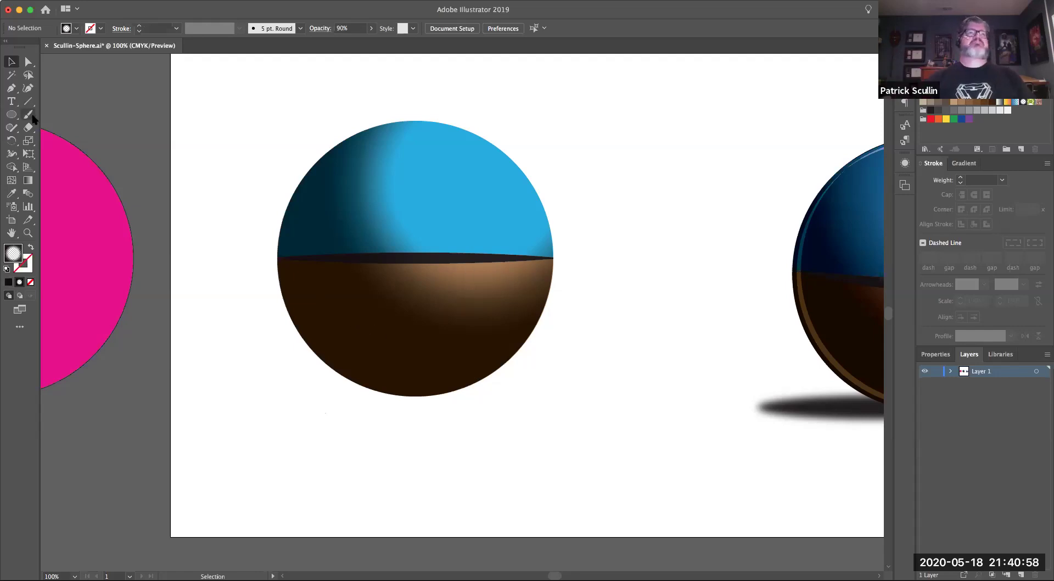
Draw an ellipse about 2.30 by 2.09 in within the sphere's blue area
left_click(12, 115)
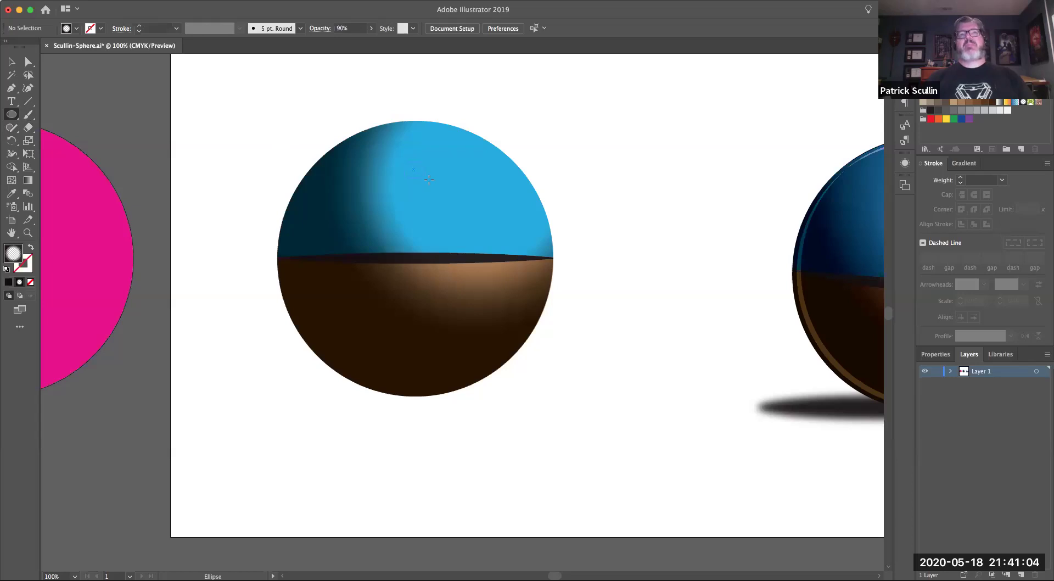
left_click_drag(478, 214, 506, 242)
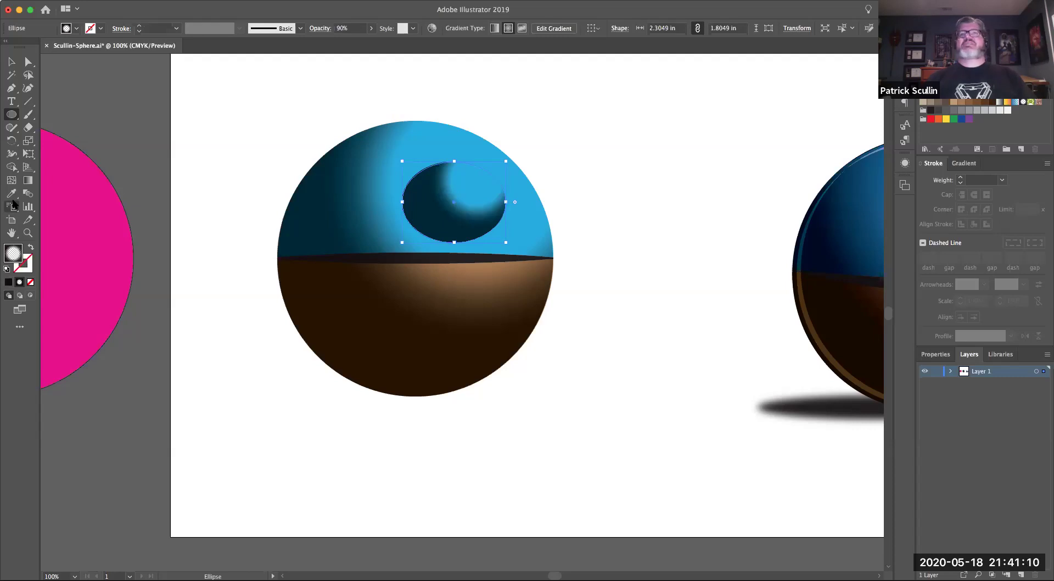
left_click_drag(454, 162, 454, 149)
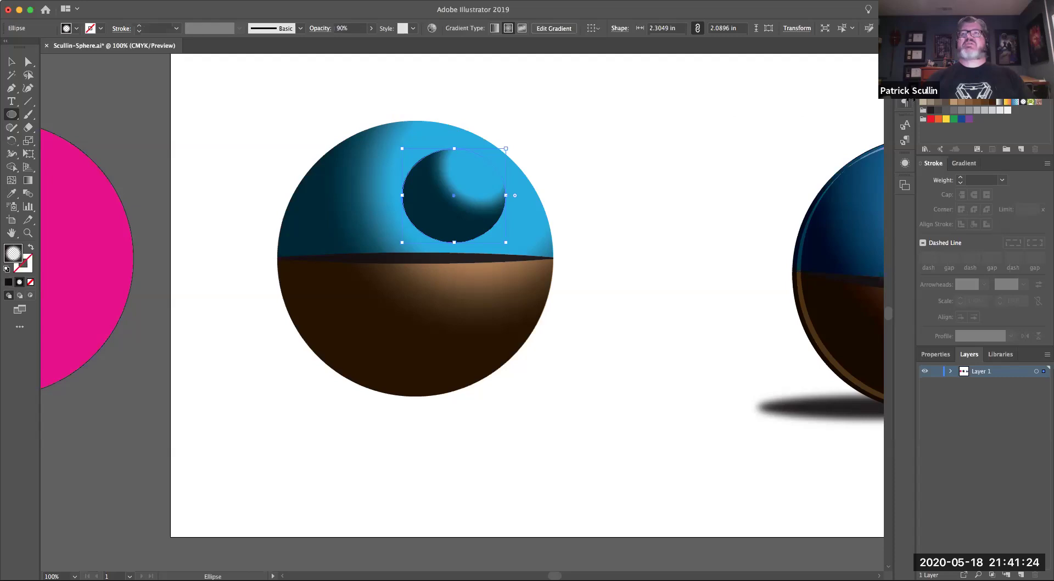
Fill the new ellipse with white, return it to normal blending, and set its opacity to 100%
left_click(937, 85)
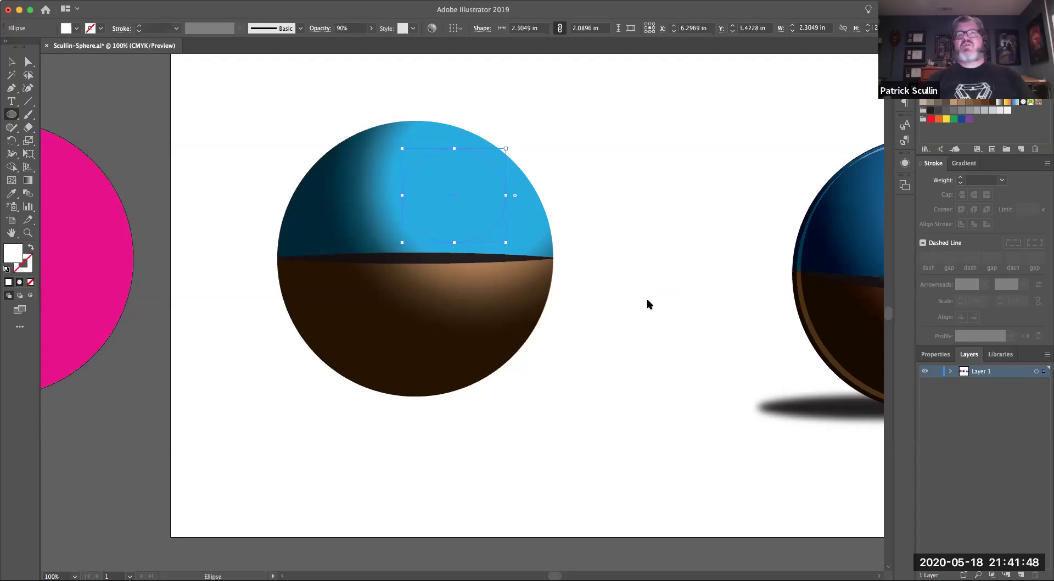
key("shift+super+bracketright")
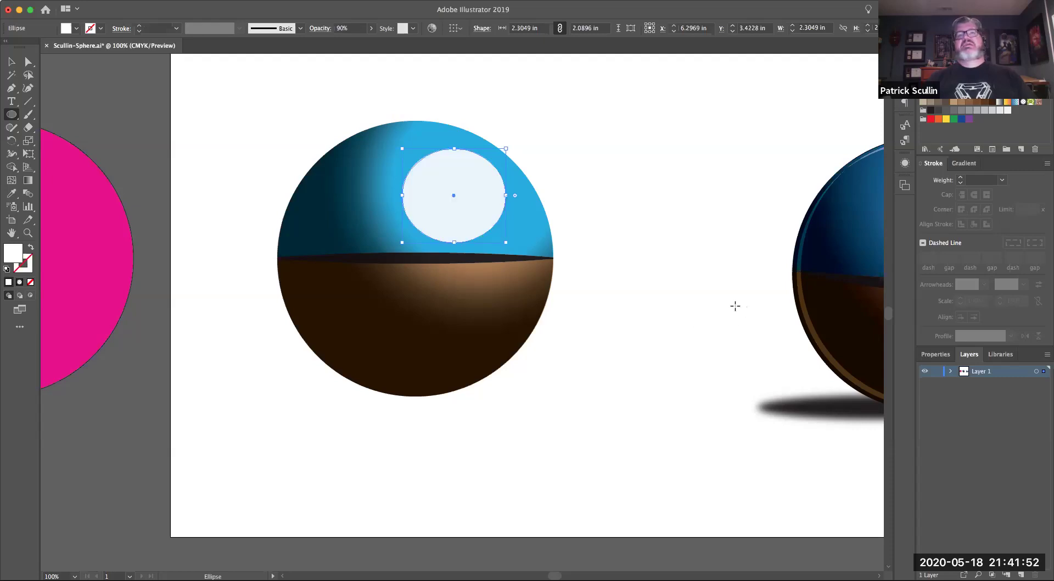
key("super+z")
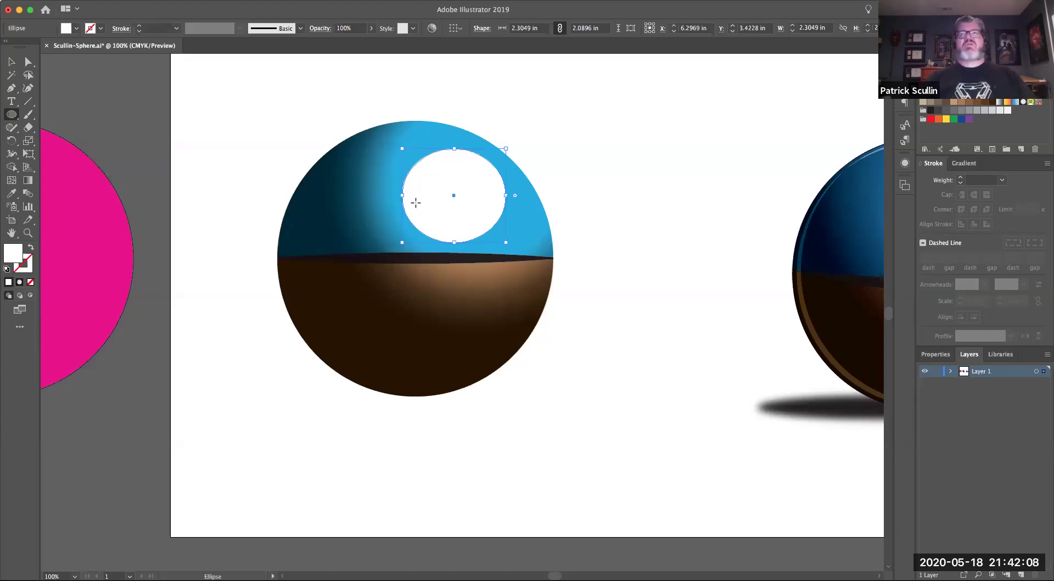
Resize the white ellipse to about 2.45 by 1.78 in and tilt it slightly clockwise along the sphere's upper right edge
key("v")
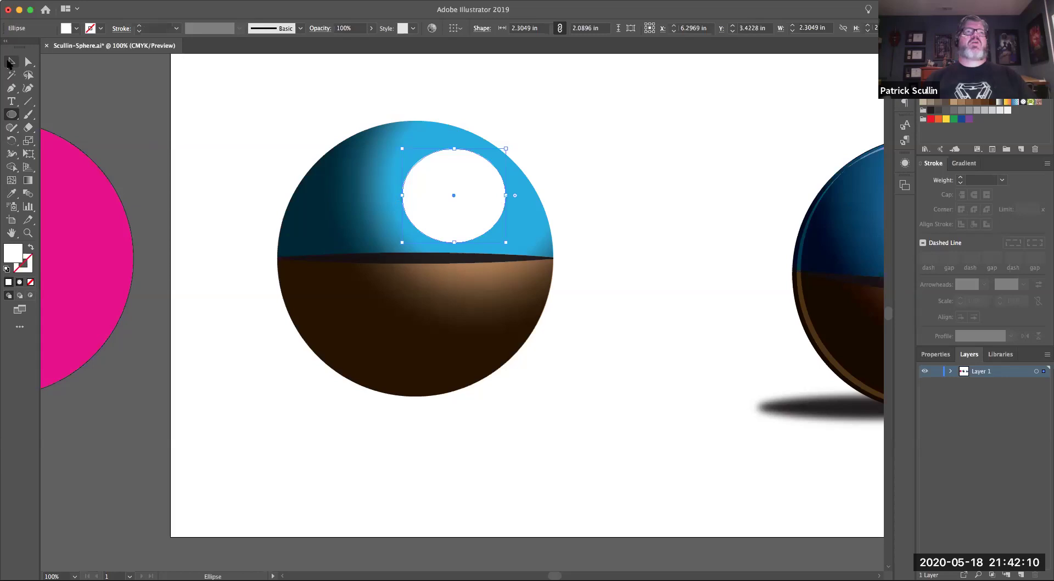
left_click_drag(450, 213, 448, 205)
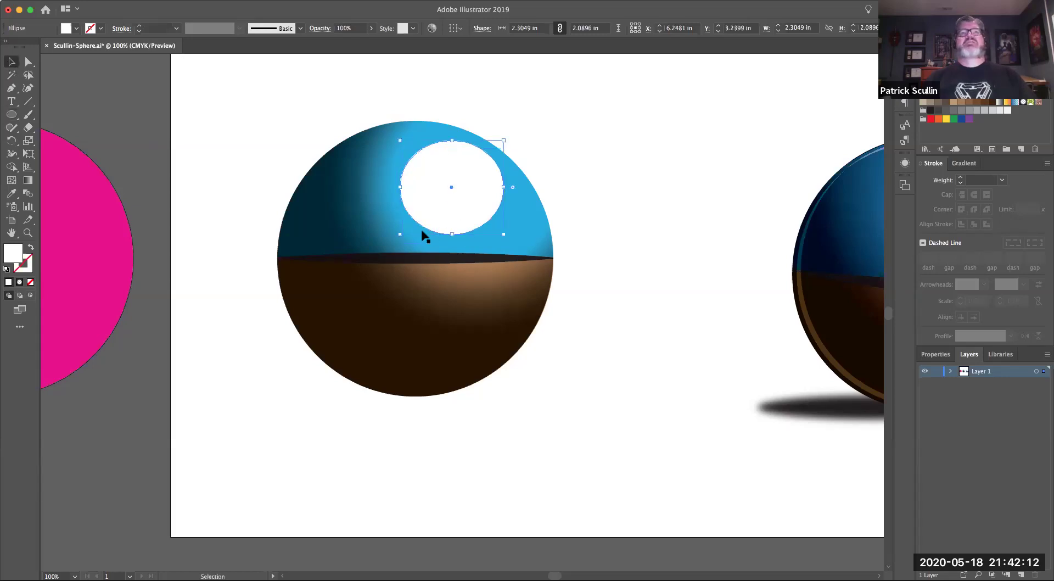
mouse_move(399, 235)
left_mouse_down()
mouse_move(411, 231)
mouse_move(393, 219)
left_mouse_up()
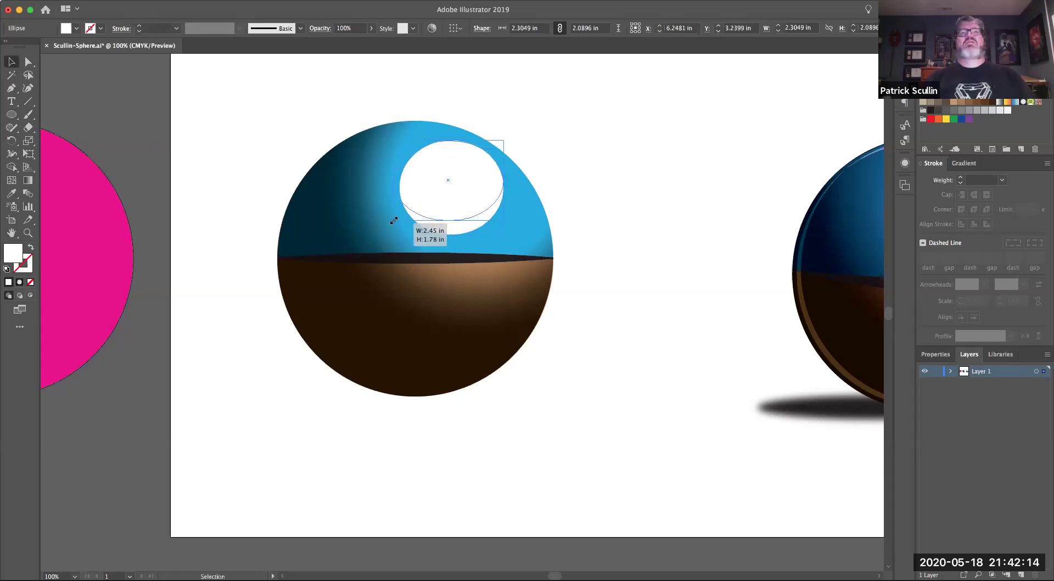
left_click_drag(475, 177, 476, 185)
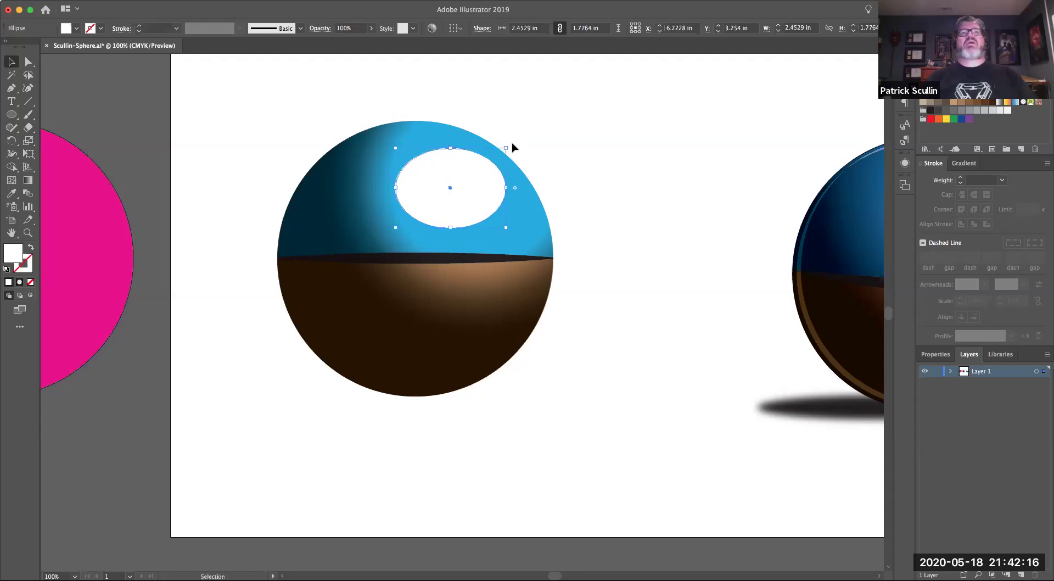
left_click_drag(507, 143, 463, 186)
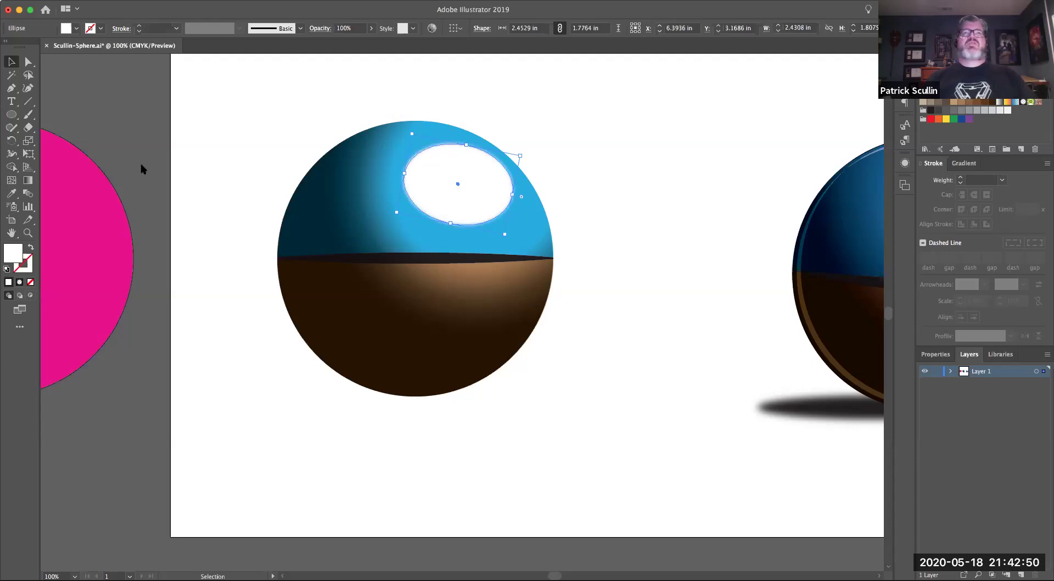
Blur the white ellipse's edges into a soft highlight and shift it slightly left
left_click_drag(190, 139, 193, 140)
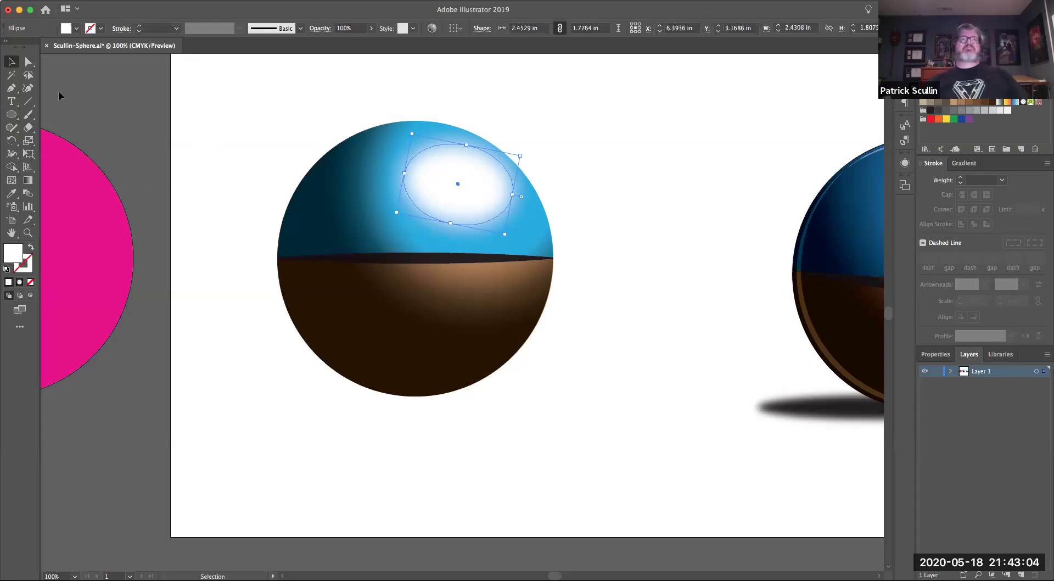
mouse_move(460, 215)
left_mouse_down()
mouse_move(444, 222)
mouse_move(461, 209)
left_mouse_up()
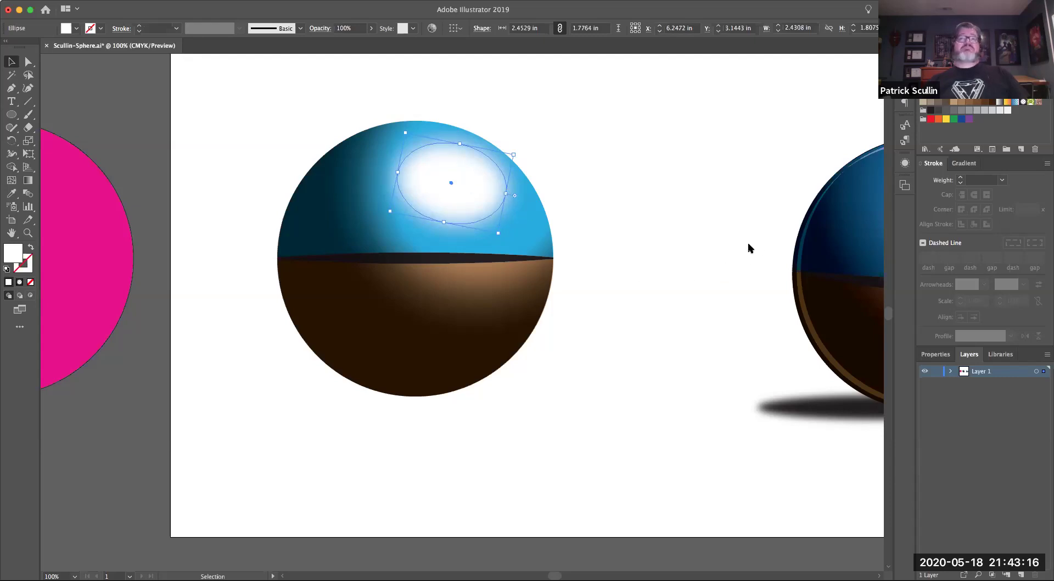
Set the large blurred highlight's opacity to 91% and try other blending modes on it, ending with normal blending
key("super+shift+z")
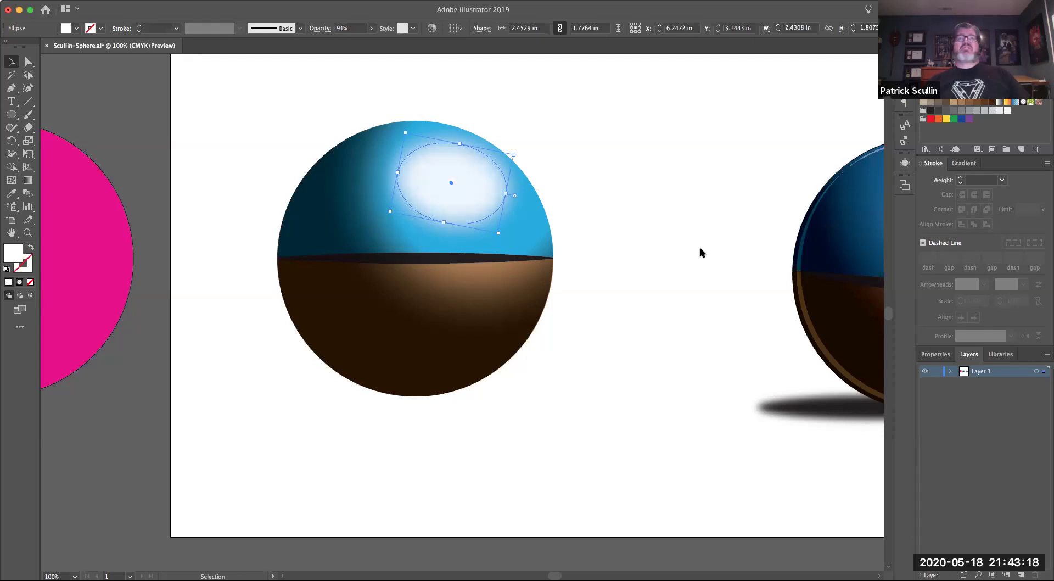
key("super+shift+z")
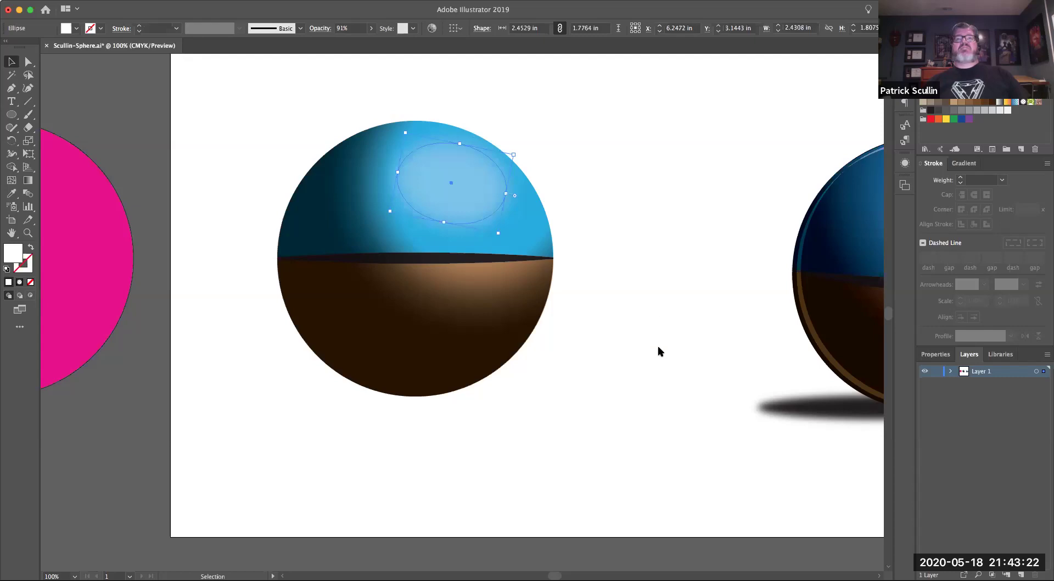
key("super+shift+z")
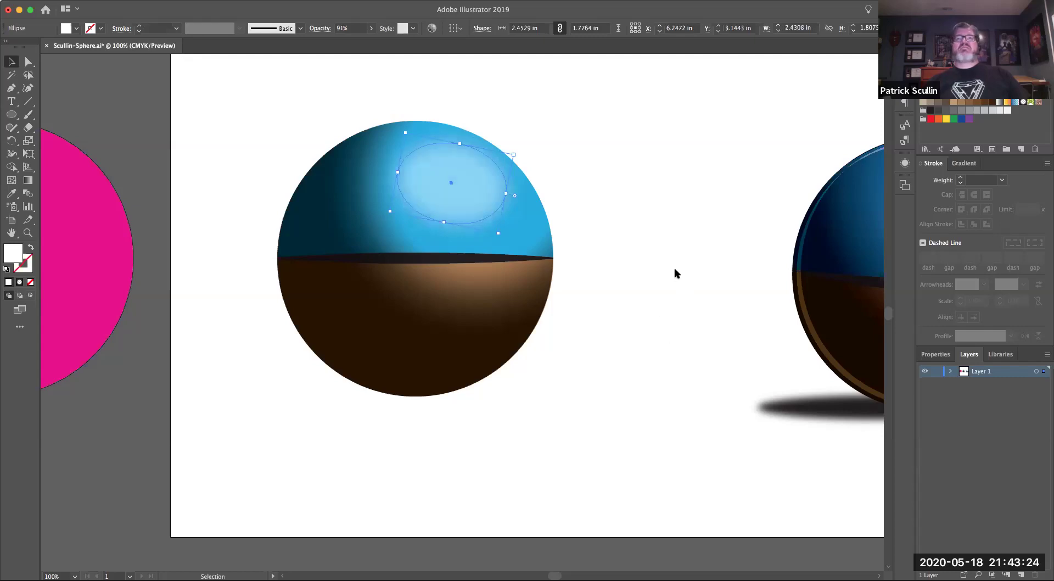
key("super+z")
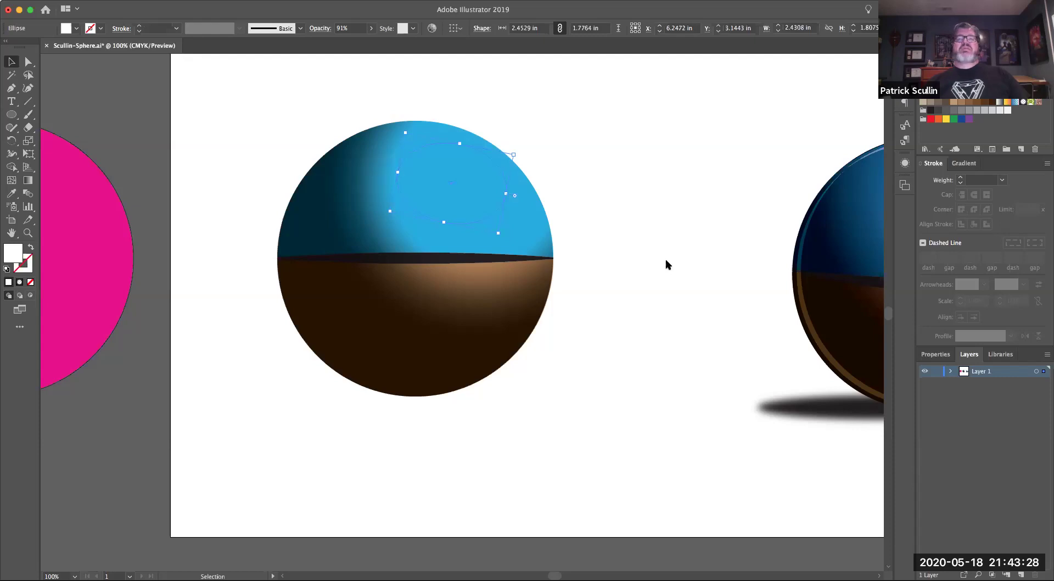
key("super+shift+z")
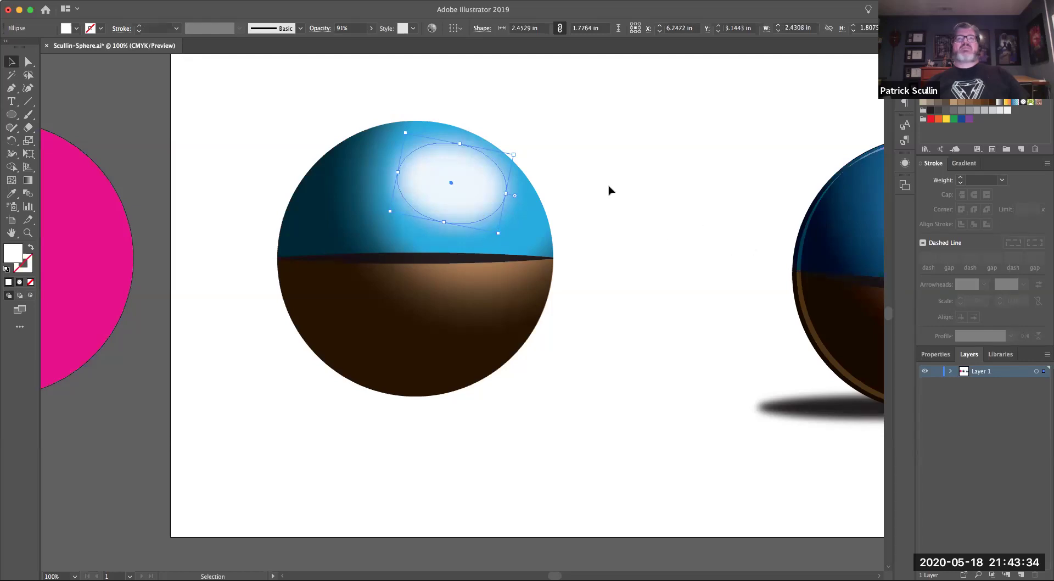
left_click(563, 165)
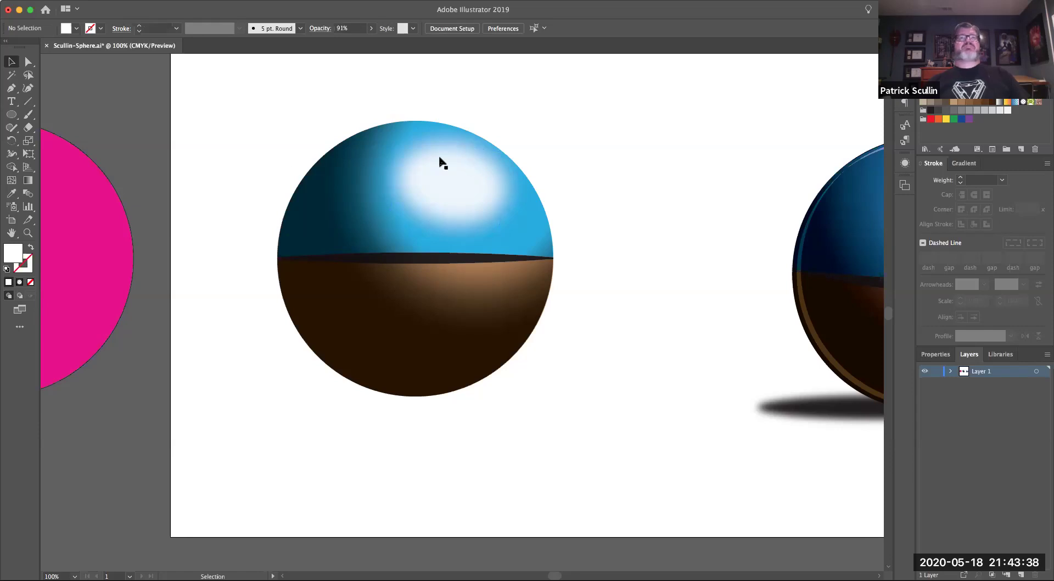
Draw a white ellipse about 1.10 by 0.51 in over the highlight's upper left edge and set its opacity to 100%
left_click(11, 114)
left_click_drag(402, 147, 452, 169)
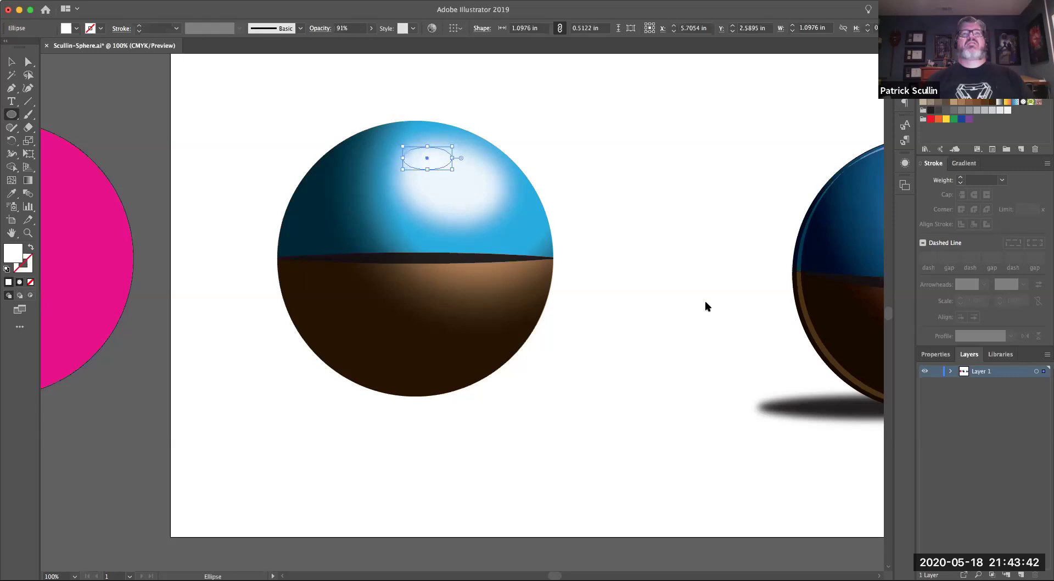
left_click_drag(746, 258, 775, 256)
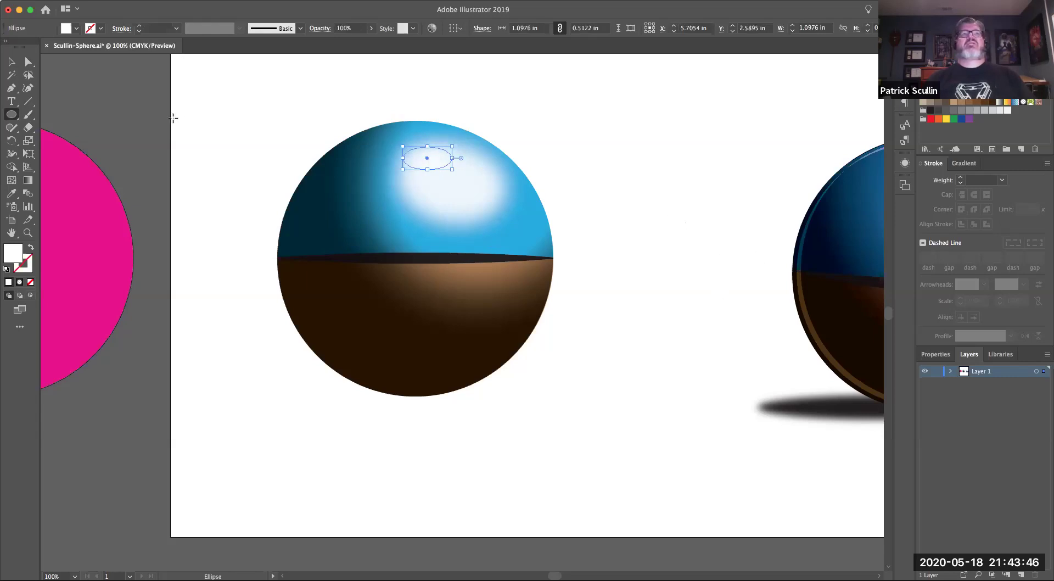
left_click(11, 61)
left_click(193, 108)
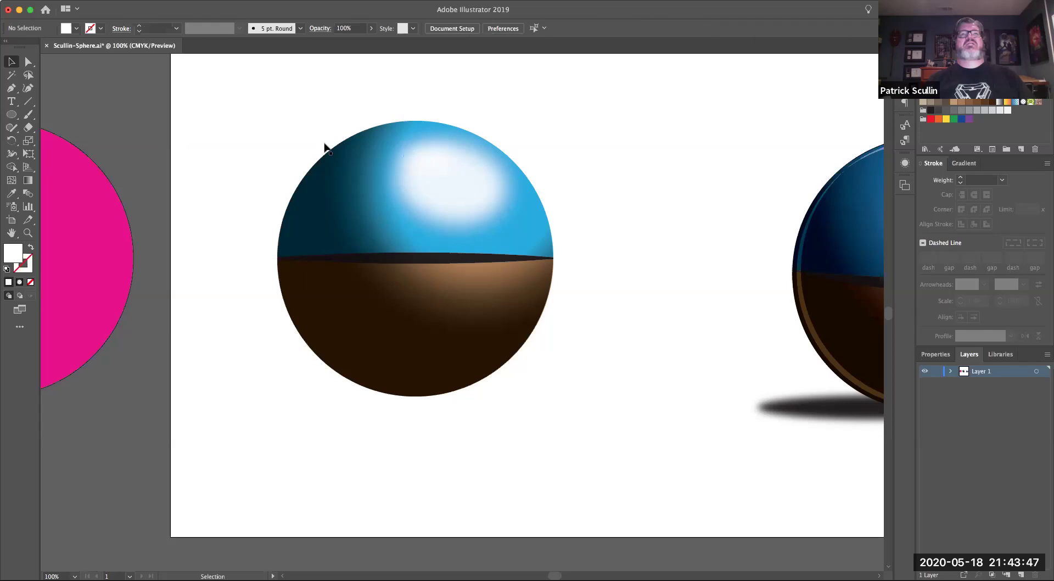
Bring the small white ellipse to the front and fine-tune its position along the upper left edge of the soft highlight
left_click(428, 157)
left_click_drag(429, 157, 429, 156)
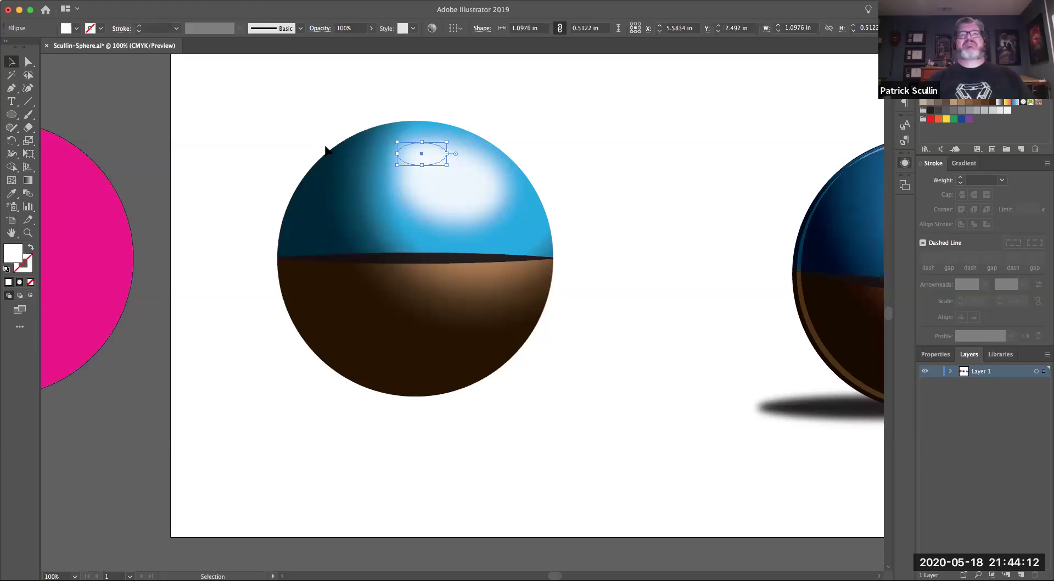
left_click_drag(601, 109, 621, 164)
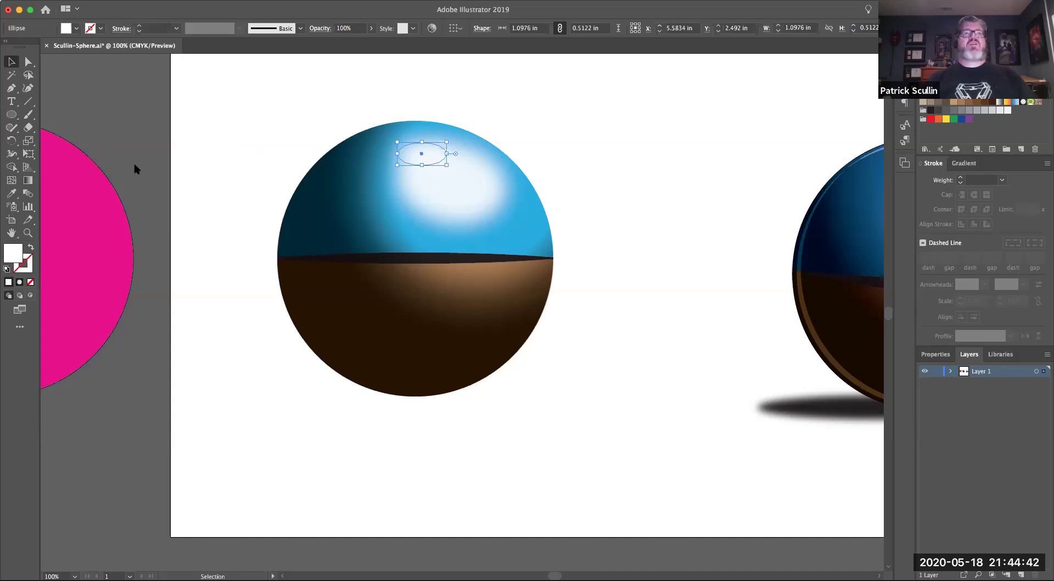
key("super+shift+]")
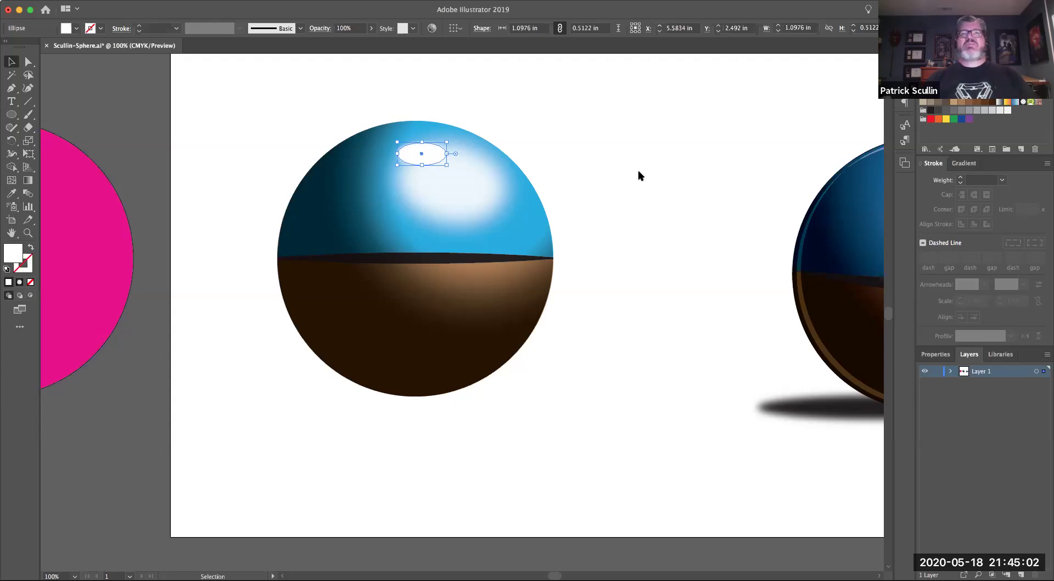
left_click(298, 116)
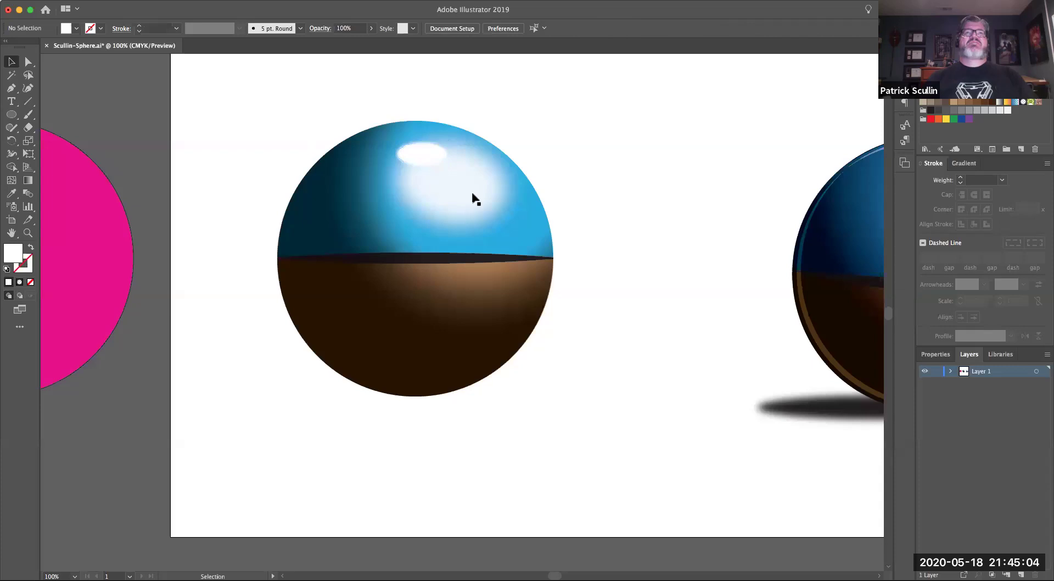
left_click(418, 155)
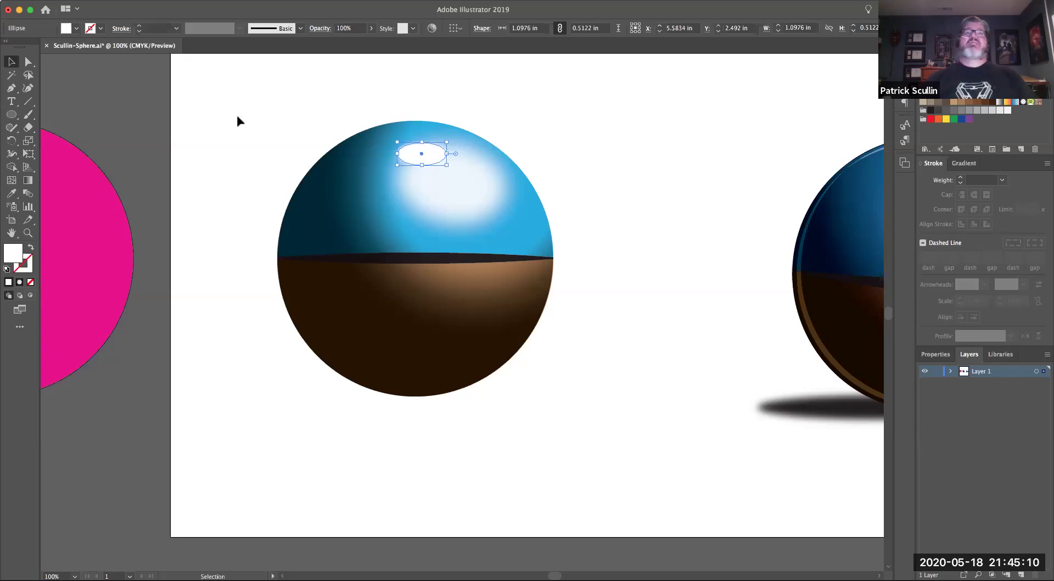
left_click(149, 152)
left_click(426, 149)
left_click(258, 120)
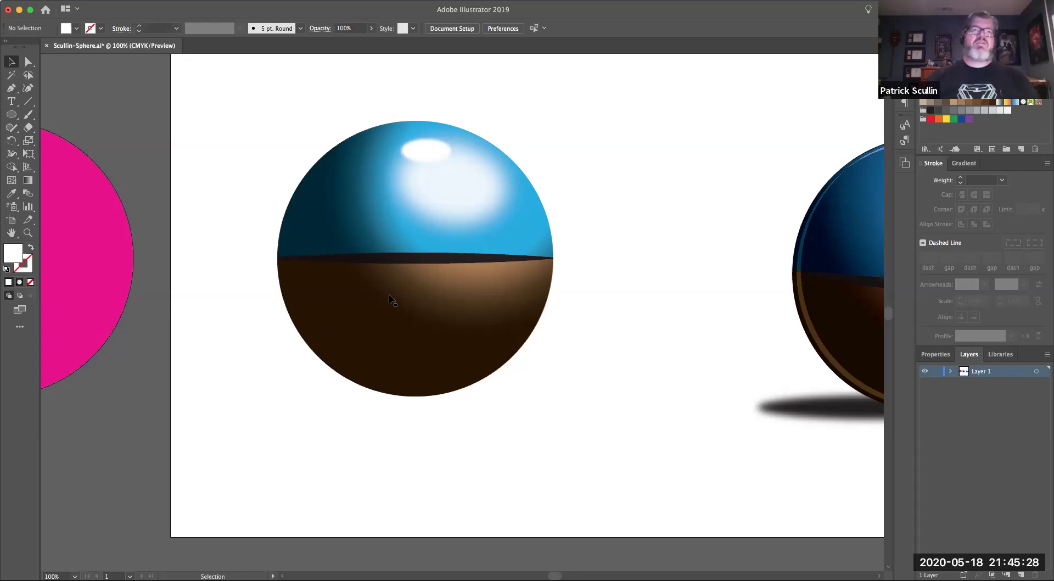
Place a duplicate of the pink circle to its left, outside the artboard, and remove the stroke from the original circle
mouse_move(320, 261)
left_mouse_down()
mouse_move(377, 254)
mouse_move(328, 258)
left_mouse_up()
left_click_drag(231, 270, 438, 255)
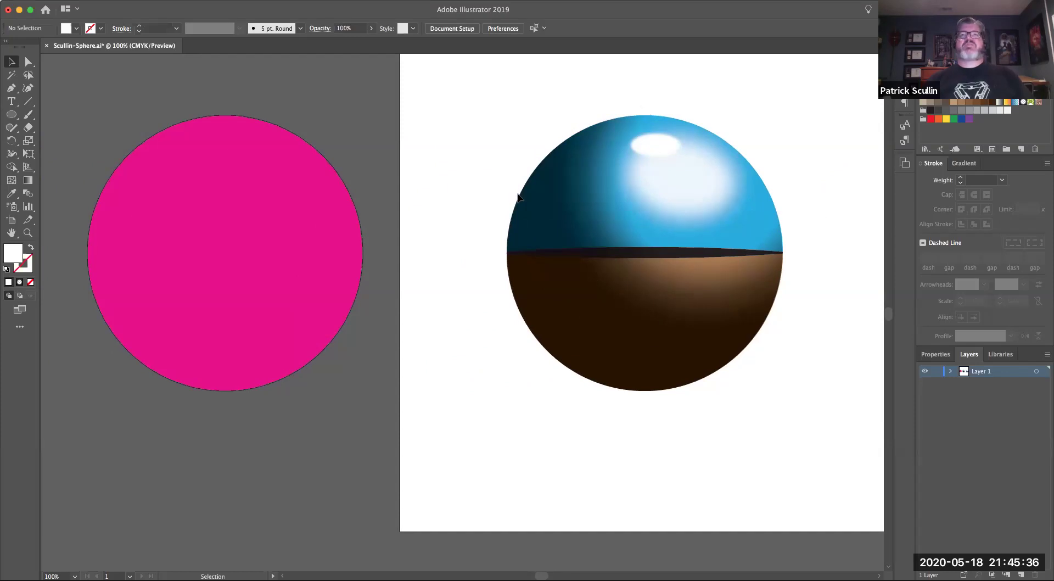
left_click_drag(413, 187, 490, 174)
left_click(292, 192)
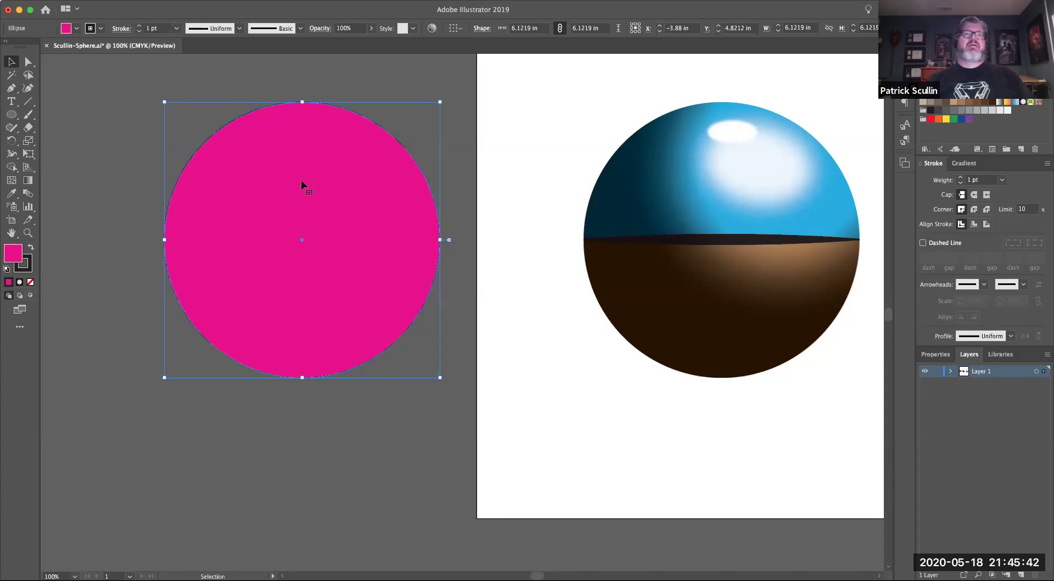
key("space")
left_click_drag(266, 222, 433, 228)
left_click_drag(352, 222, 429, 222)
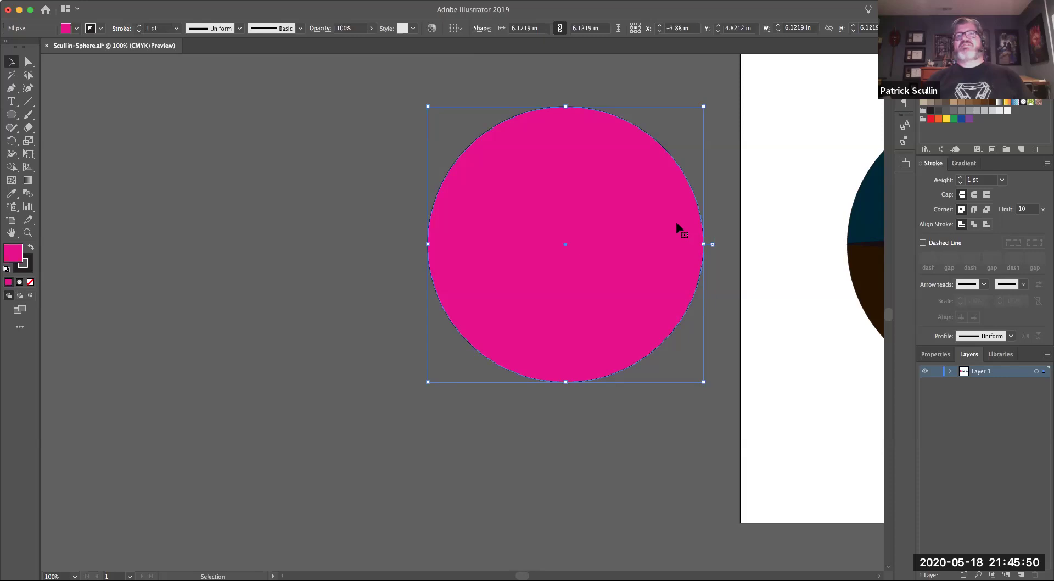
left_click_drag(676, 223, 283, 223, "alt")
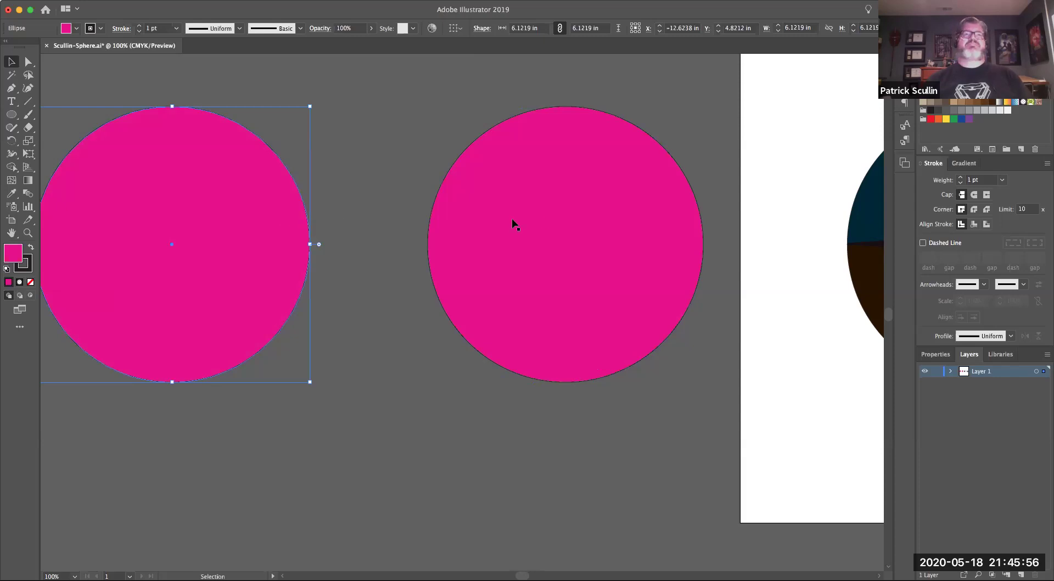
left_click(544, 208)
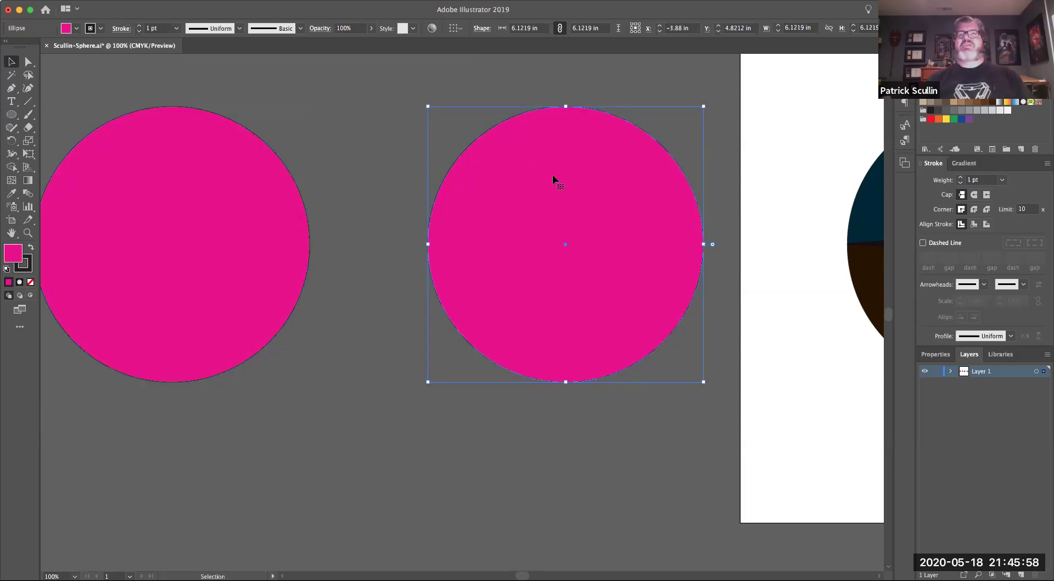
left_click(30, 282)
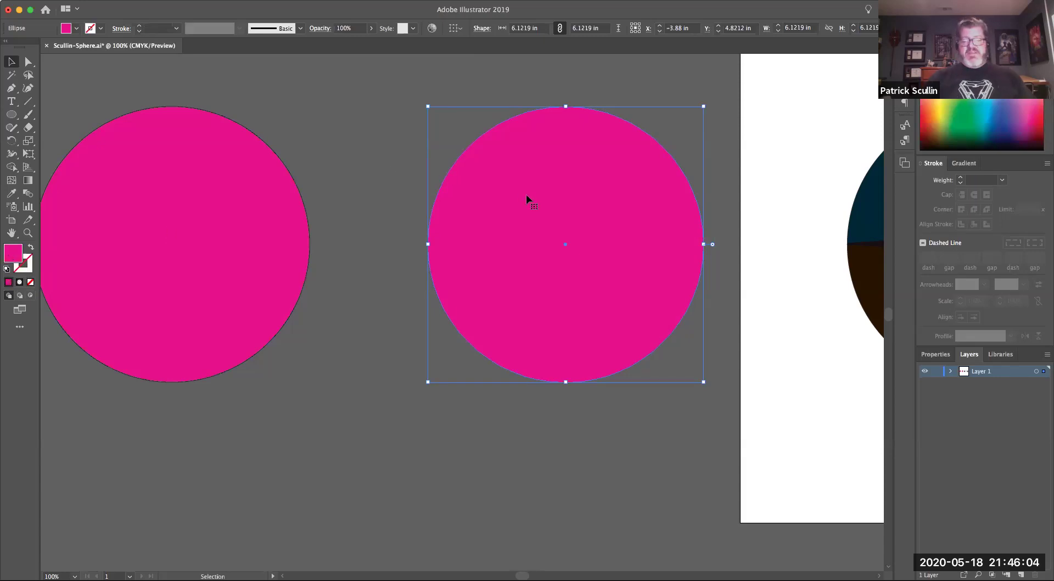
Duplicate the strokeless pink circle about 0.16 in left and 0.11 in down, and fill the copy with green
key("a")
key("super+equal")
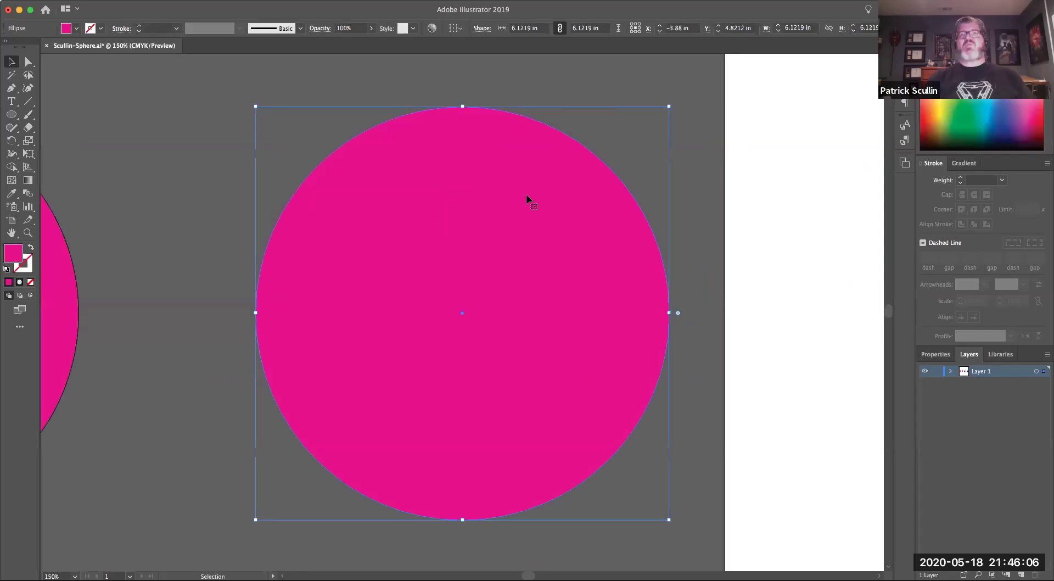
left_click_drag(459, 212, 438, 175)
key("v")
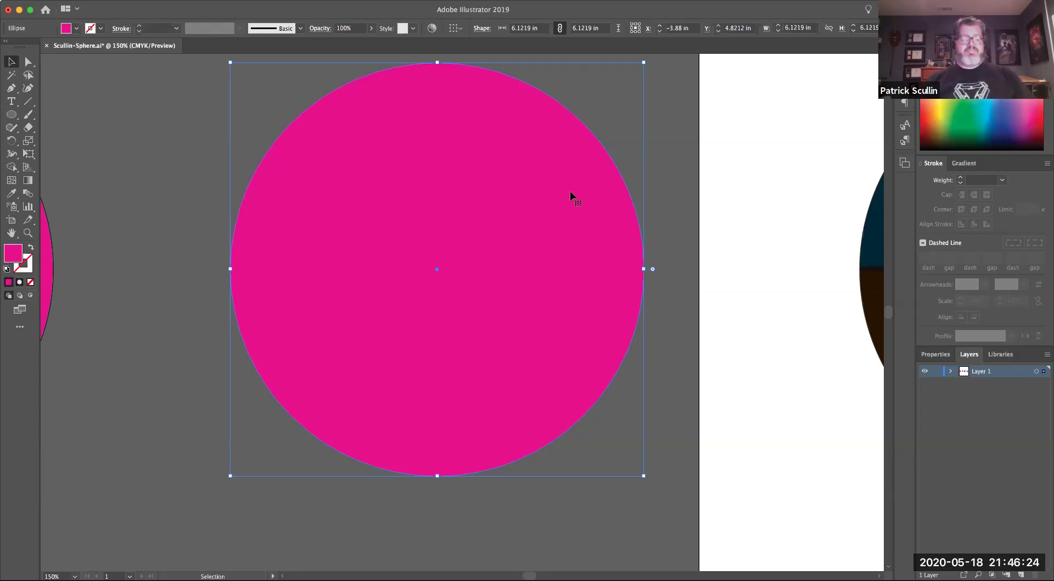
left_click_drag(571, 143, 559, 156)
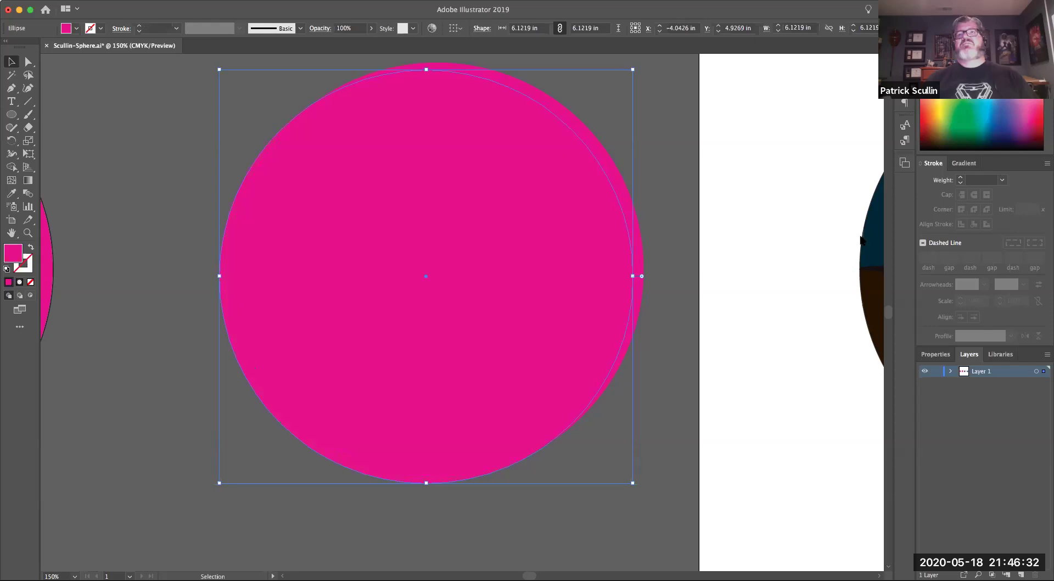
left_click(947, 108)
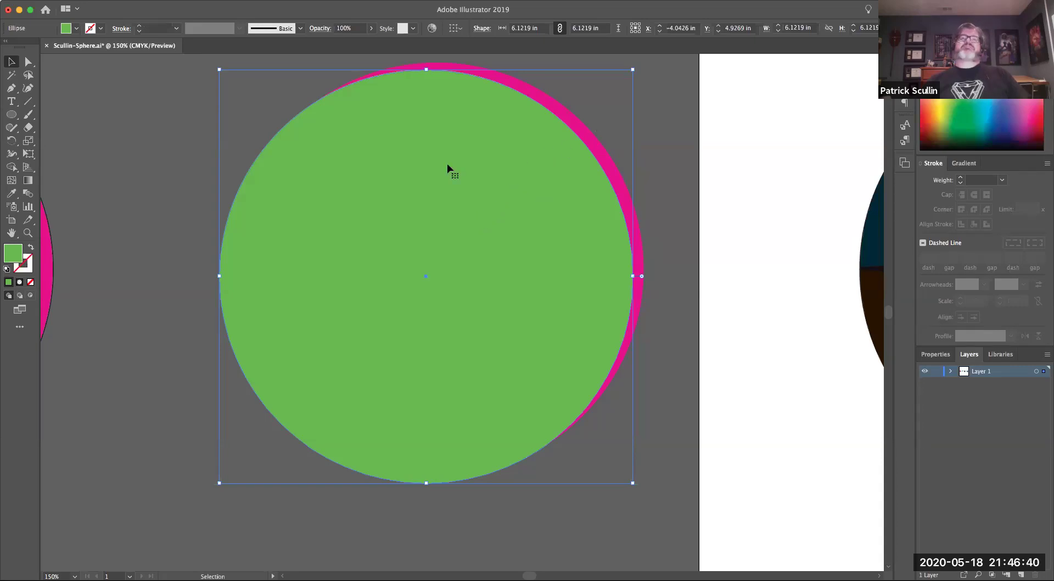
left_click(181, 136)
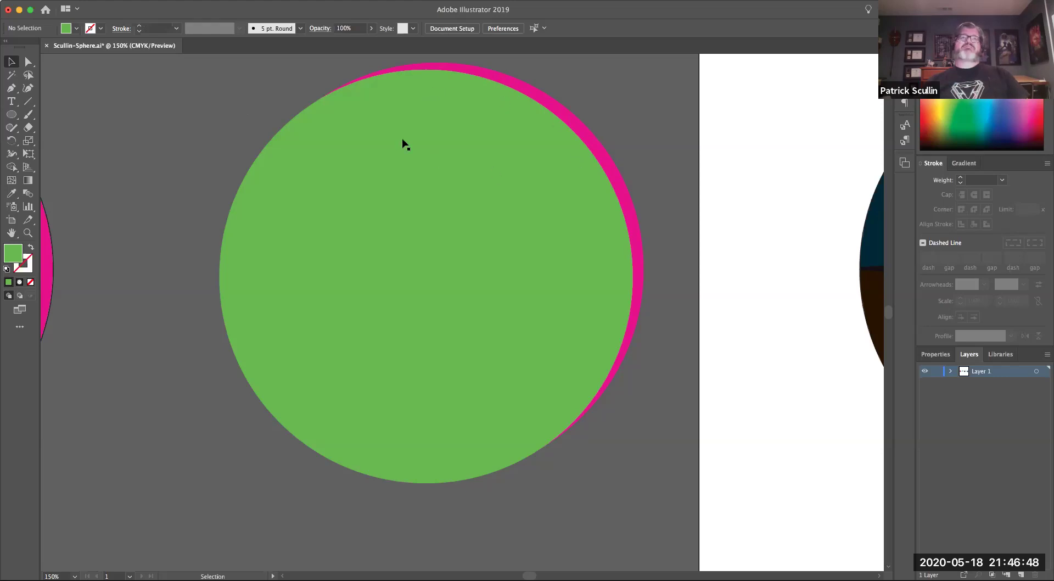
Select both overlapping circles and delete the green regions with Shape Builder, leaving only the thin pink crescent
left_click_drag(645, 327, 645, 328)
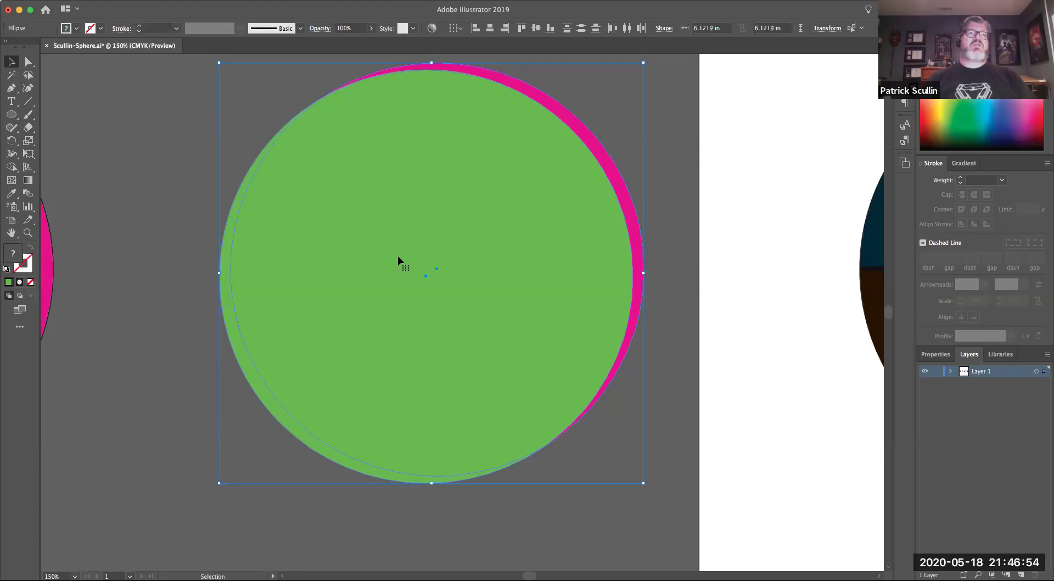
left_click(10, 168)
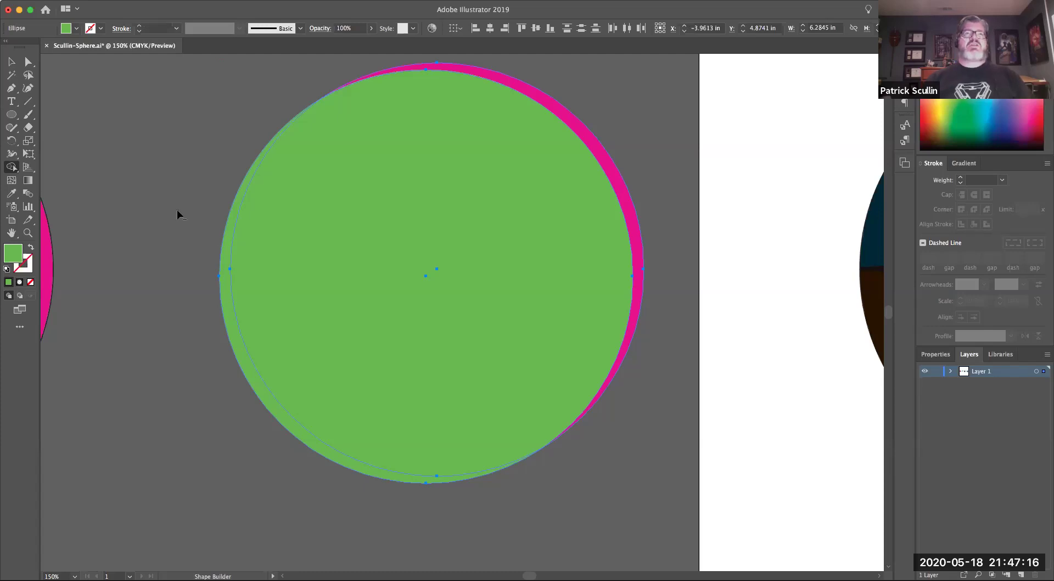
left_click_drag(207, 211, 378, 219)
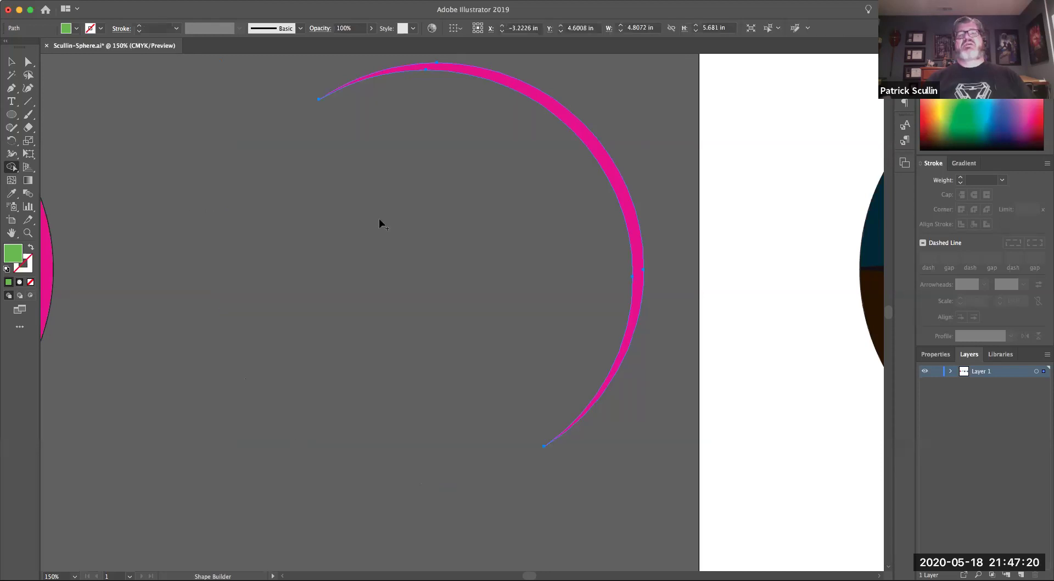
Move the pink crescent from the pasteboard onto the sphere
left_click_drag(266, 251, 51, 275)
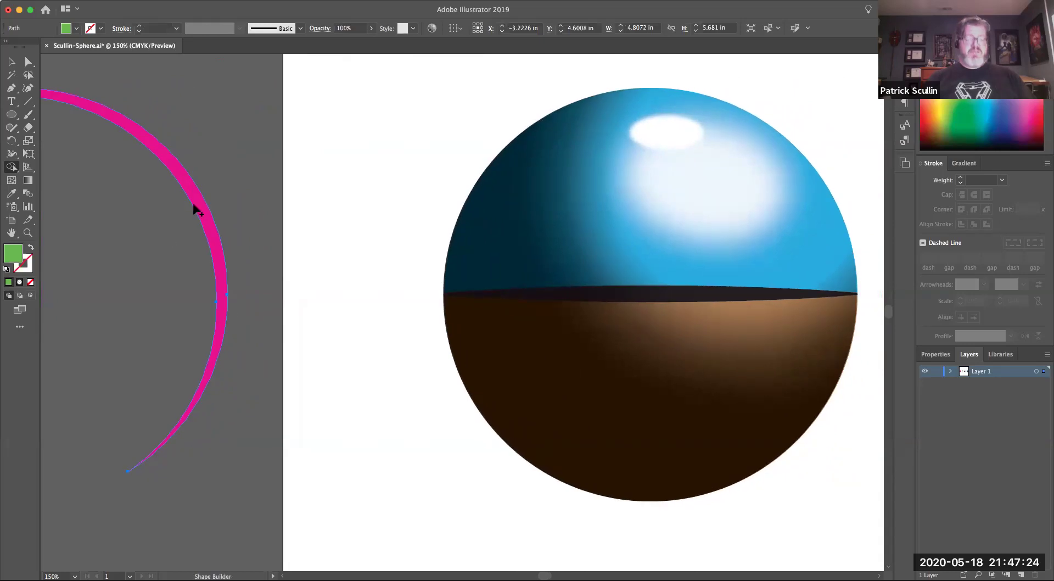
key("v")
left_click_drag(195, 207, 711, 226)
left_click_drag(610, 250, 351, 256)
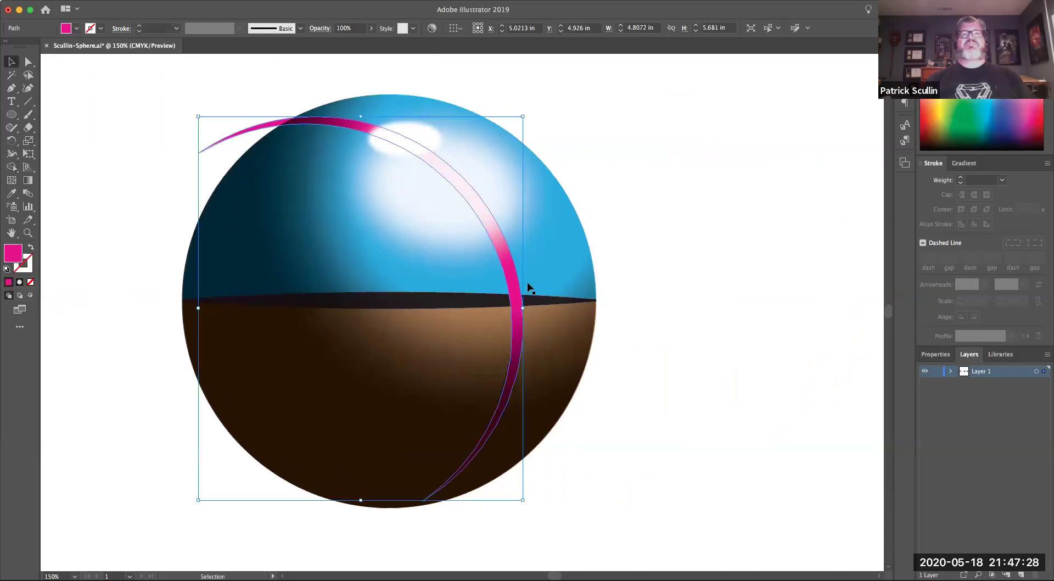
Try to reselect the pink crescent on the sphere, and undo its move from the pasteboard
left_click(557, 286)
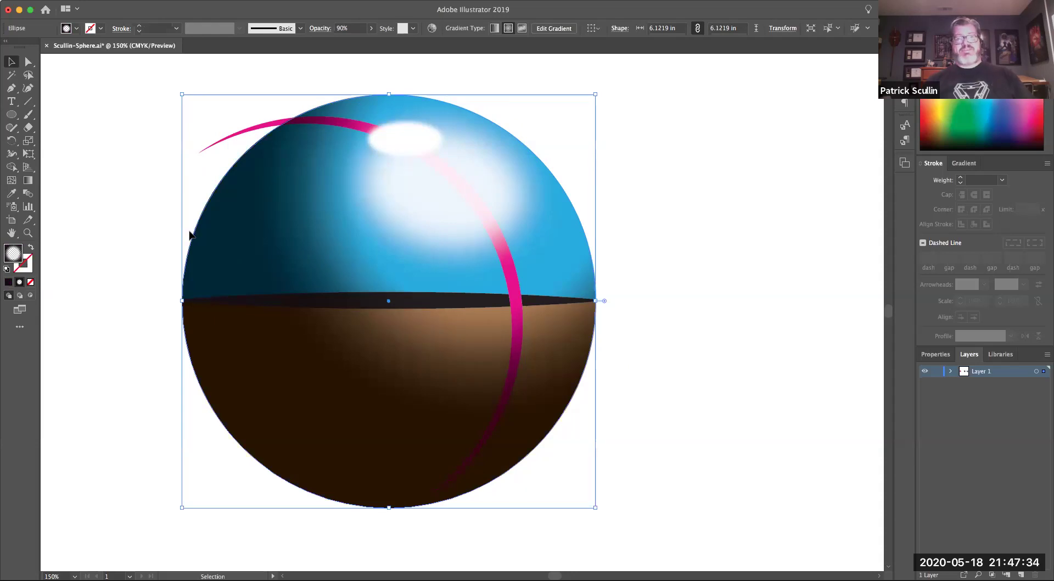
left_click_drag(169, 205, 245, 202)
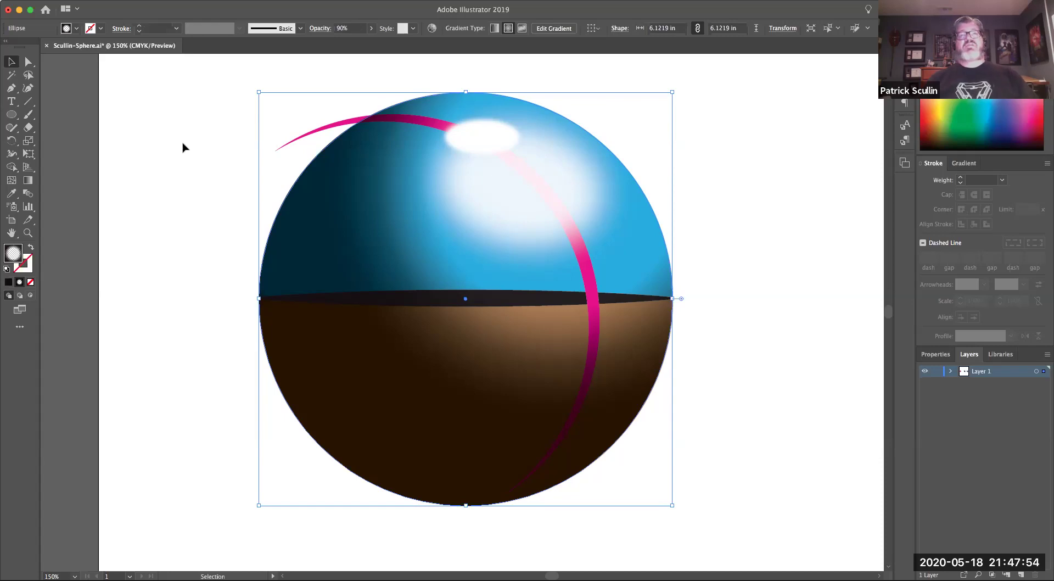
left_click(422, 128)
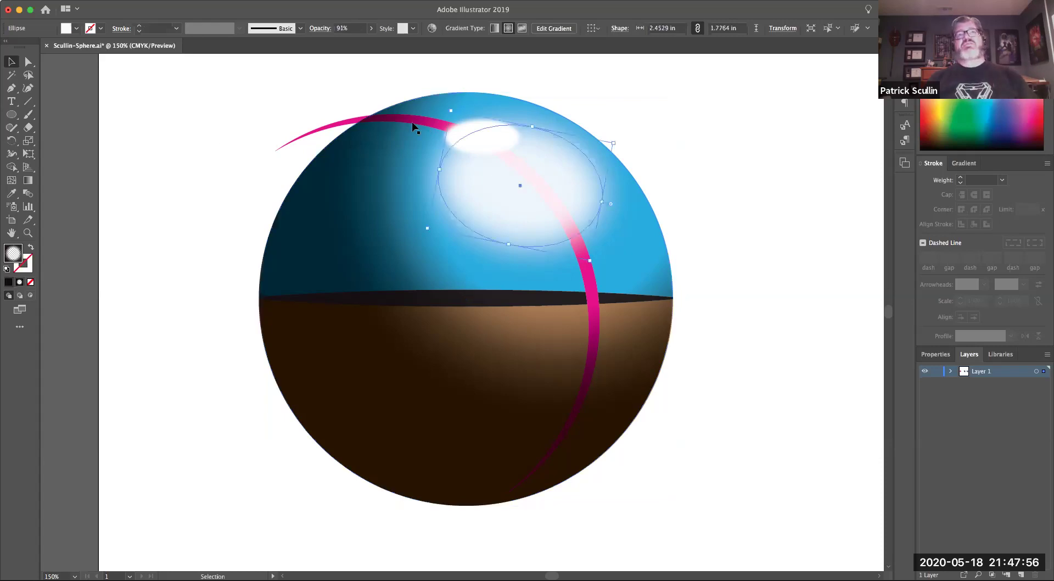
left_click(406, 122)
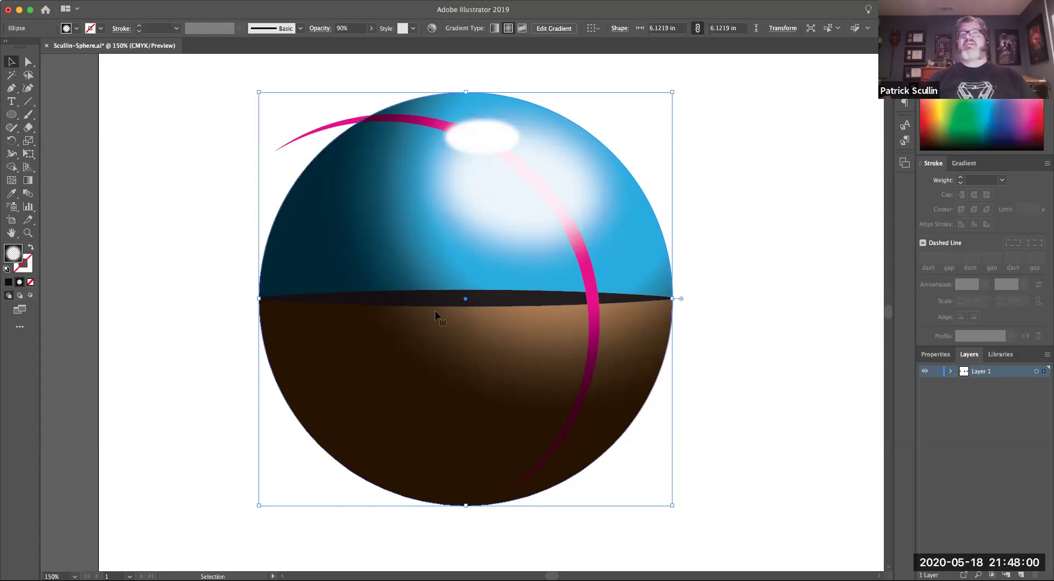
left_click(216, 161)
key("super+z")
Move the pink crescent from the pasteboard to just inside the sphere's upper-right rim and scale it to about 4.79 by 5.66 in
key("space")
left_click_drag(192, 166, 378, 153)
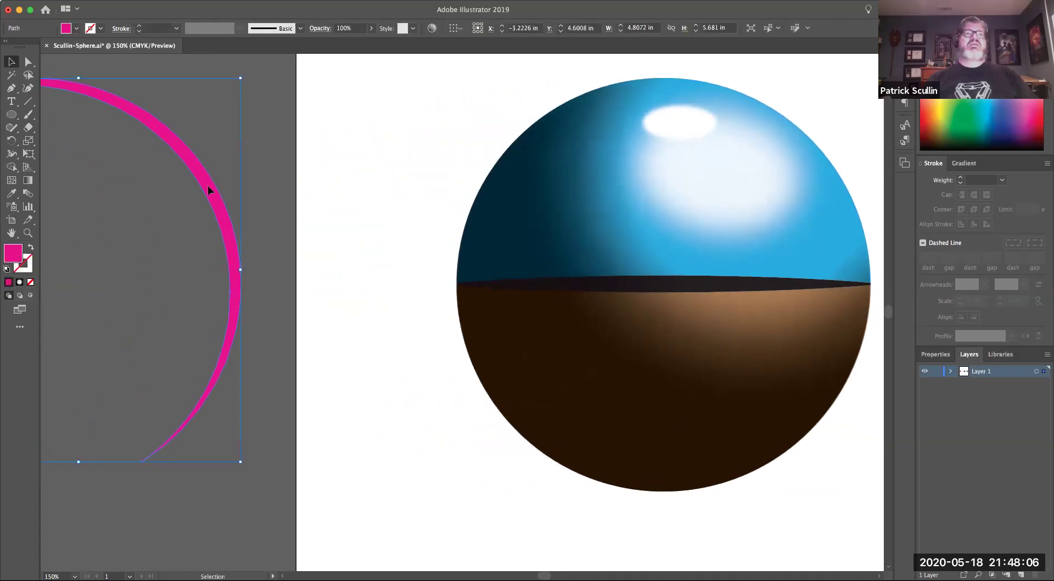
left_click_drag(209, 190, 683, 191)
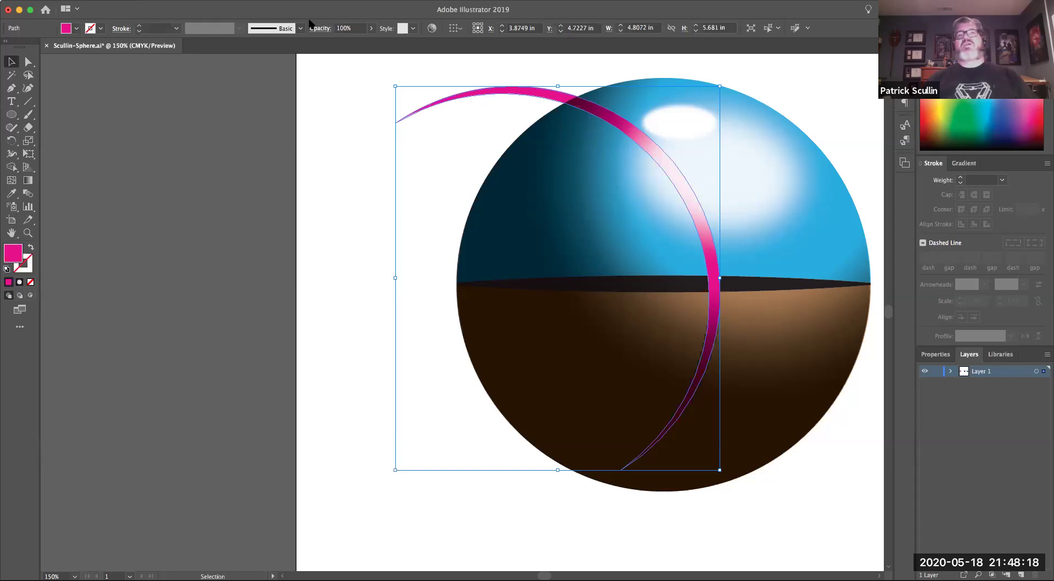
left_click_drag(332, 181, 3, 179)
left_click_drag(141, 94, 289, 85)
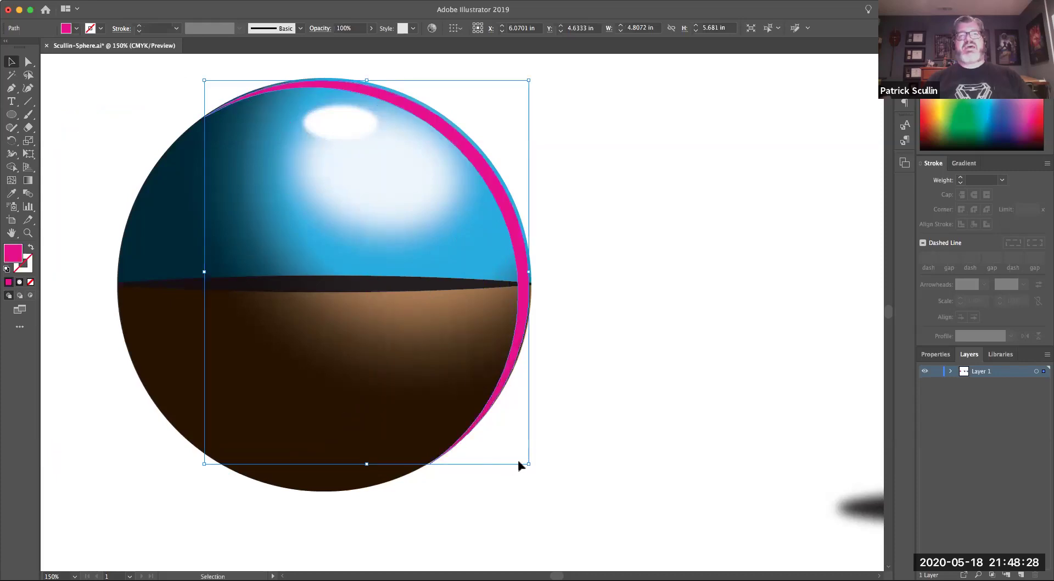
left_click_drag(528, 464, 527, 461)
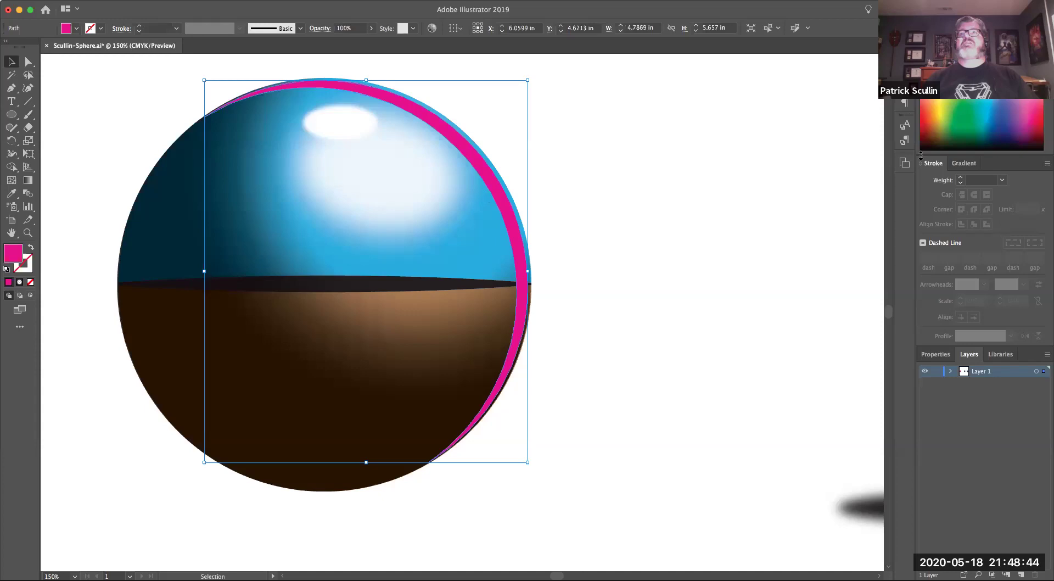
Fill the crescent along the sphere's upper-right rim with white and set its opacity to 25%
left_click(941, 91)
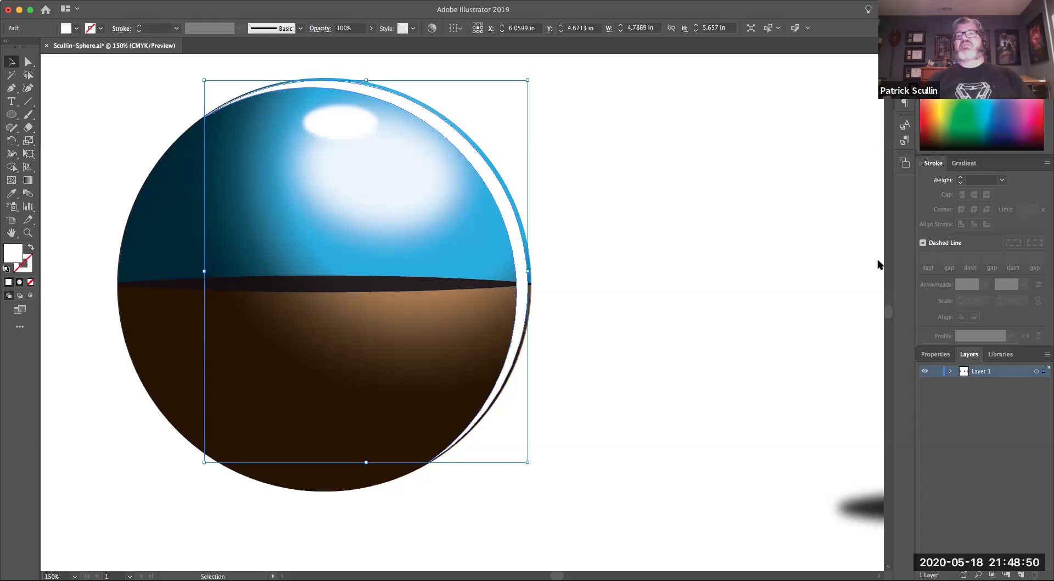
type("60")
key("Return")
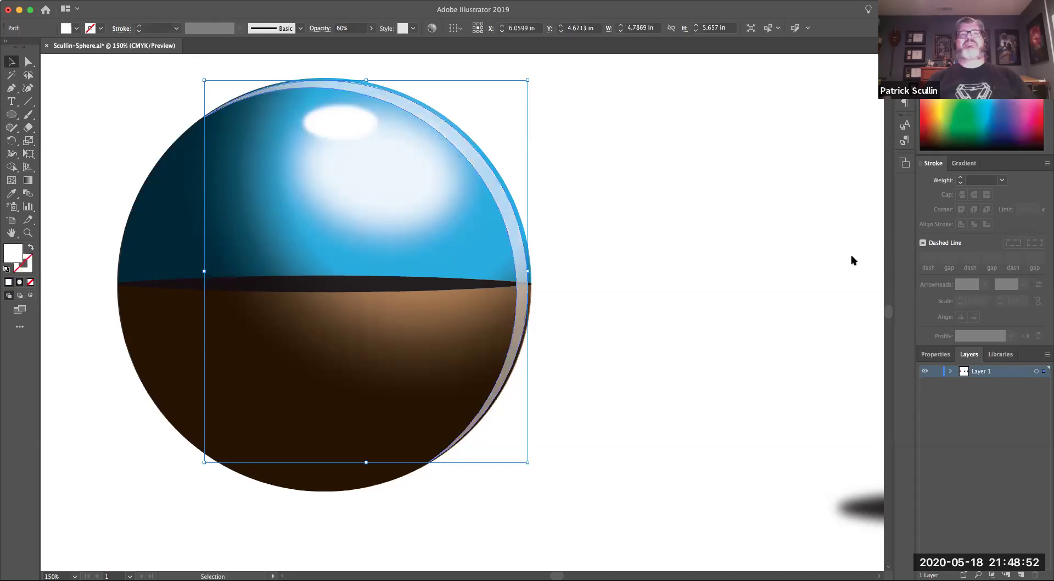
type("26")
key("Return")
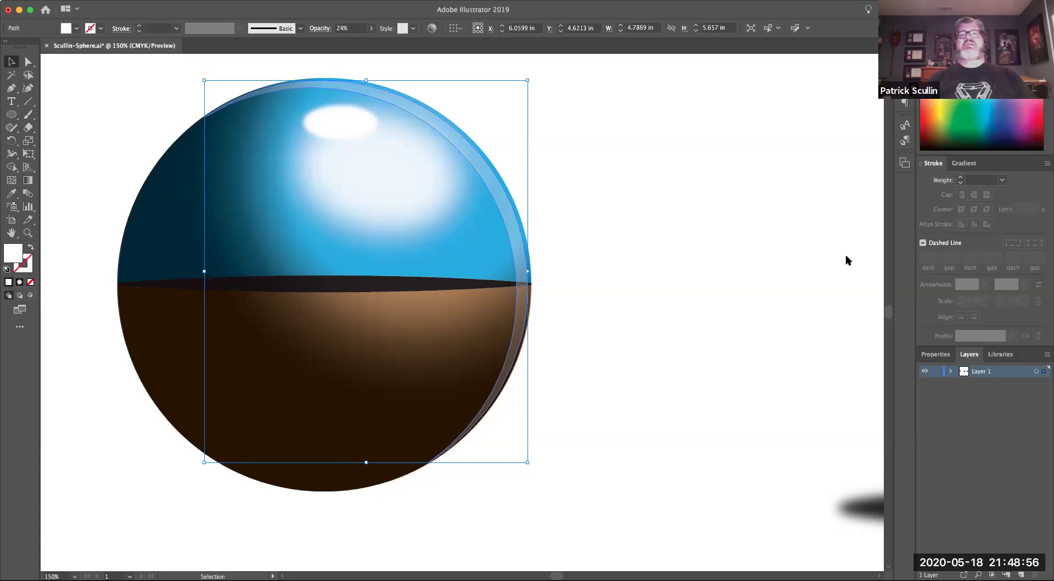
left_click(593, 383)
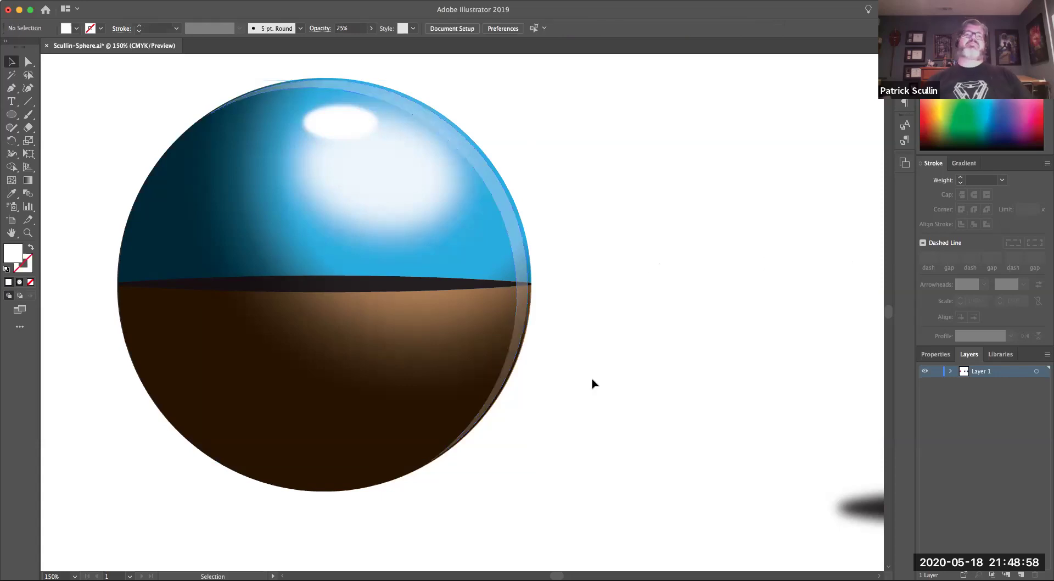
Shrink the white crescent to about 4.76 by 5.62 in and nudge it slightly up and right within the sphere's rim
left_click(521, 277)
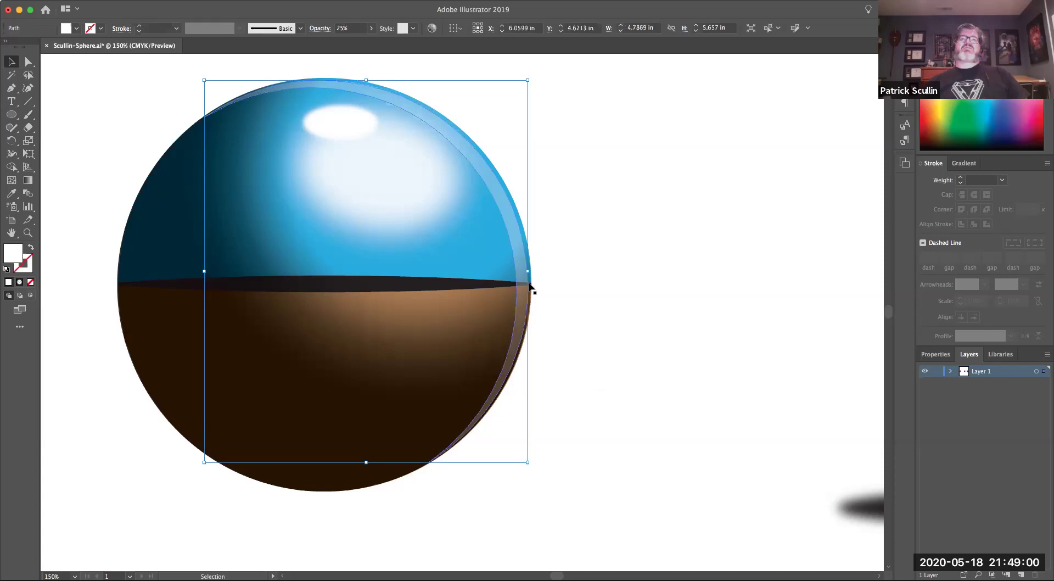
left_click_drag(204, 82, 206, 85)
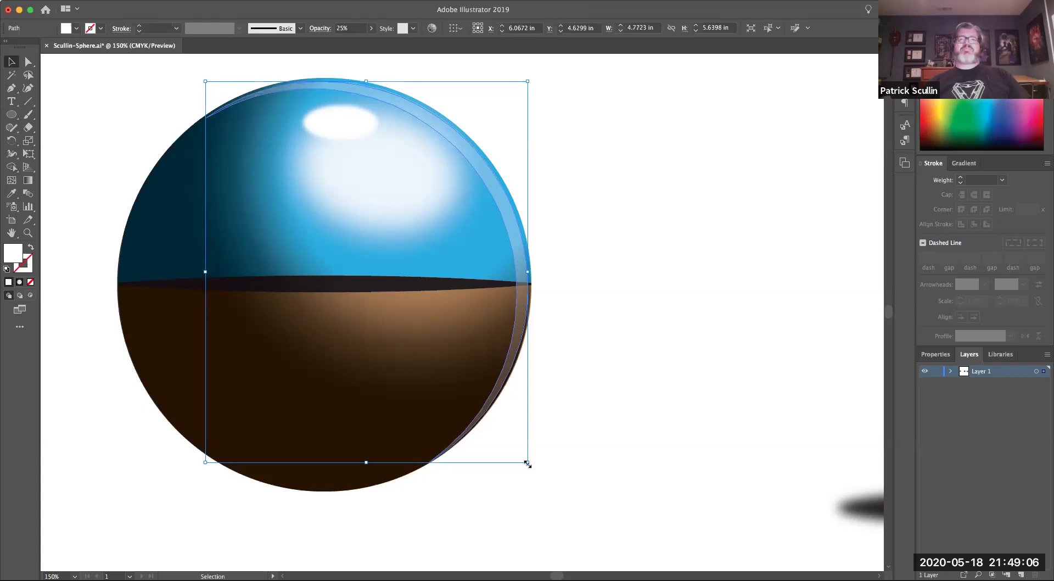
left_click_drag(527, 465, 526, 461)
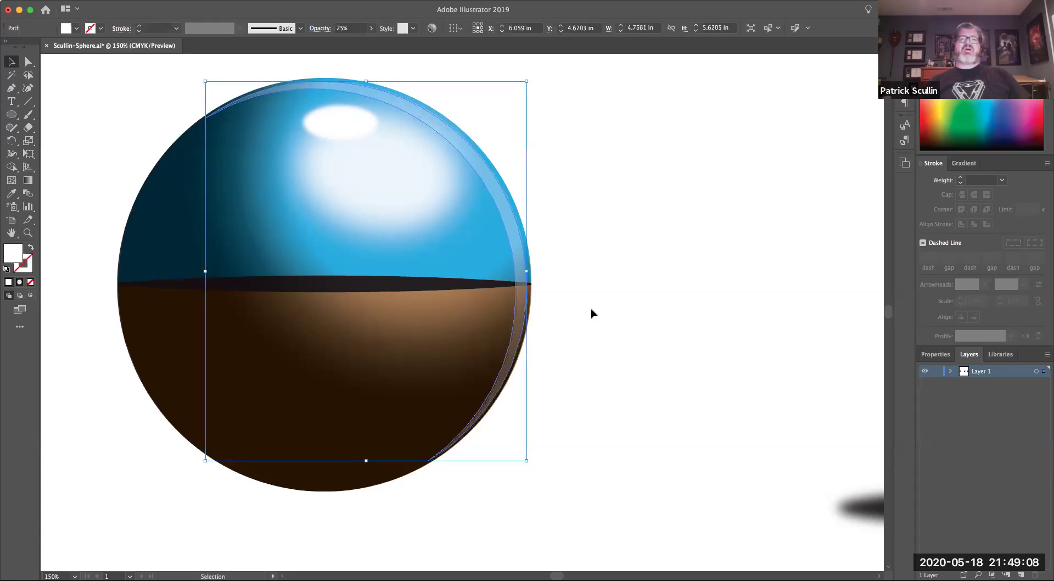
key("Up")
key("Up")
key("Right")
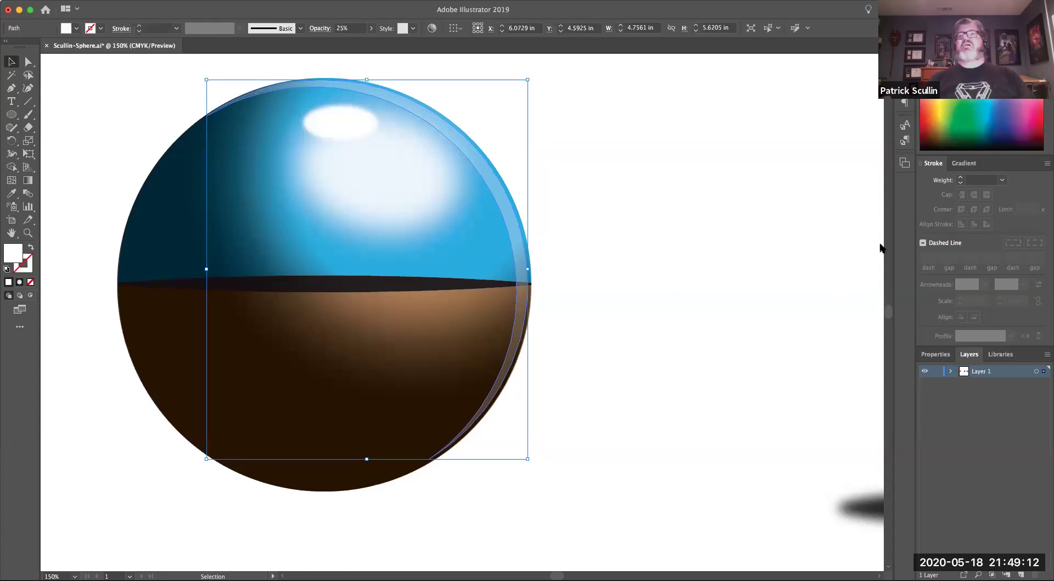
Set the white crescent's opacity to 51% and fine-tune its size from its upper-left corner
key("4")
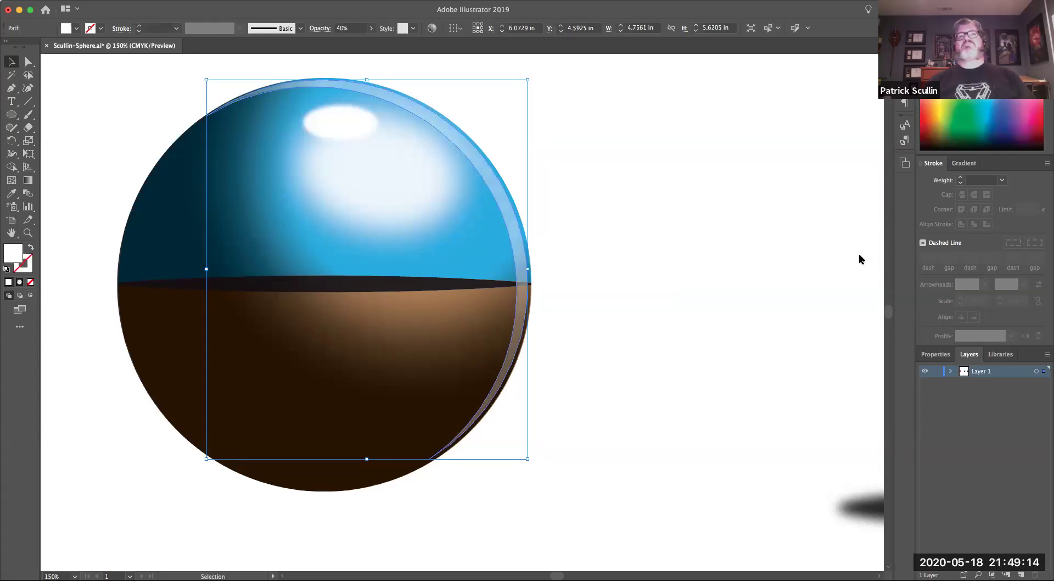
key("5")
key("1")
left_click(630, 245)
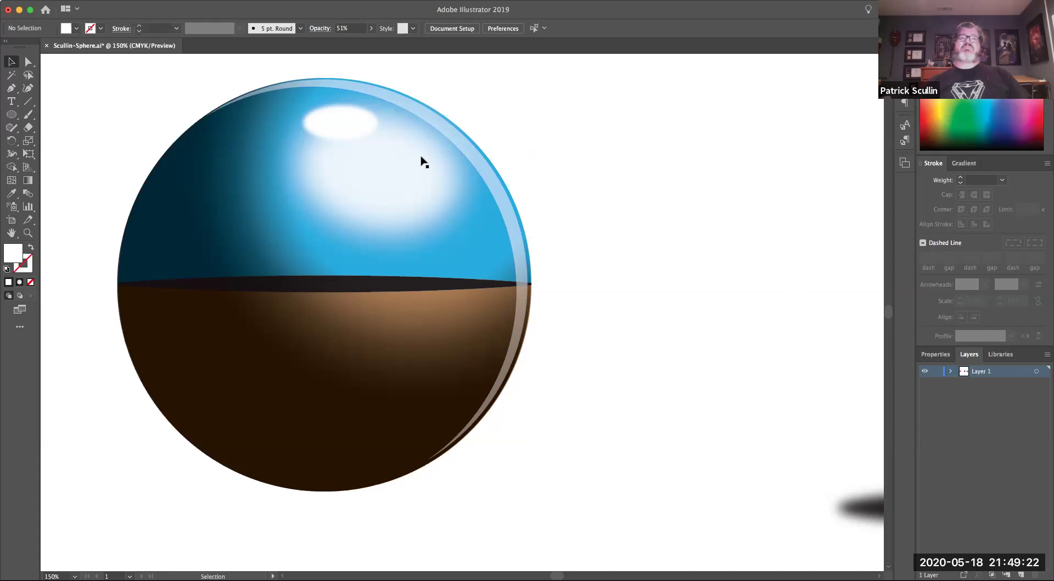
left_click(404, 104)
left_click_drag(207, 81, 207, 80)
left_click(568, 187)
Remove the stroke from the spare pink circle on the pasteboard, keeping its pink fill
key("space")
left_click_drag(308, 300, 391, 306)
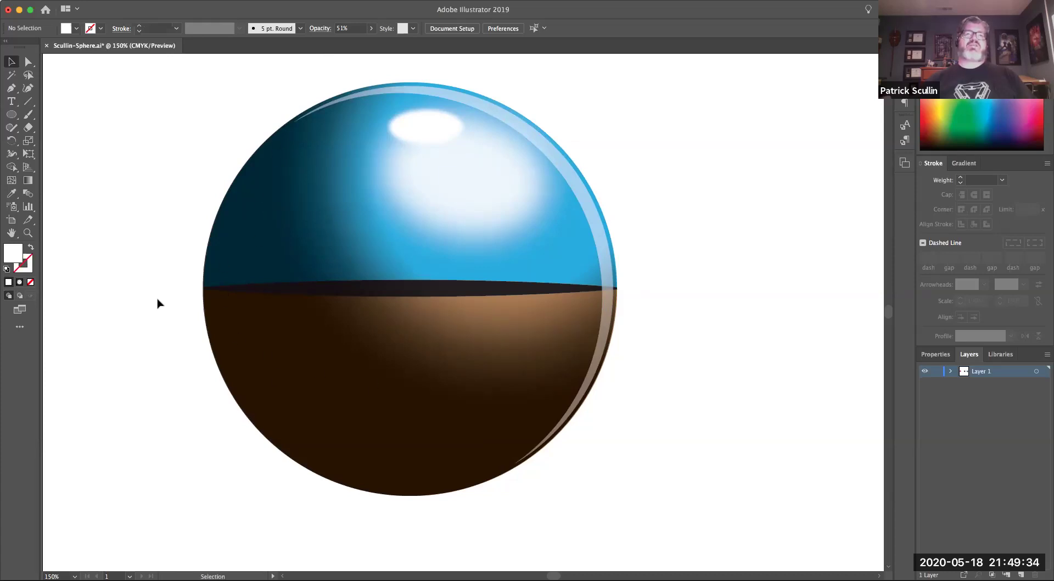
left_click_drag(134, 277, 309, 246)
left_click_drag(192, 252, 463, 218)
left_click_drag(249, 228, 496, 241)
left_click_drag(176, 213, 337, 219)
key("super+minus")
left_click_drag(256, 224, 432, 249)
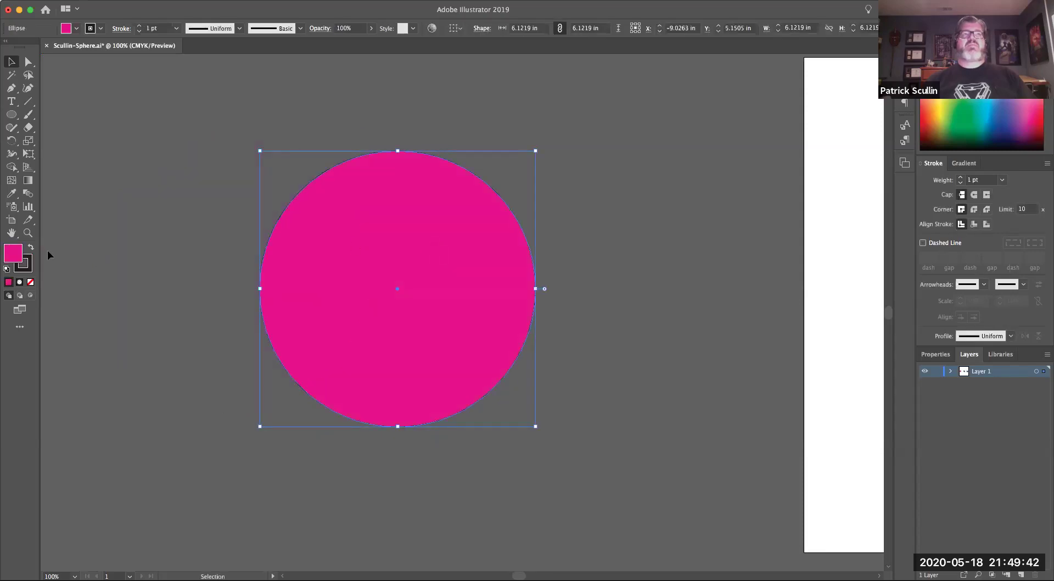
left_click(30, 282)
key("super+z")
left_click(26, 267)
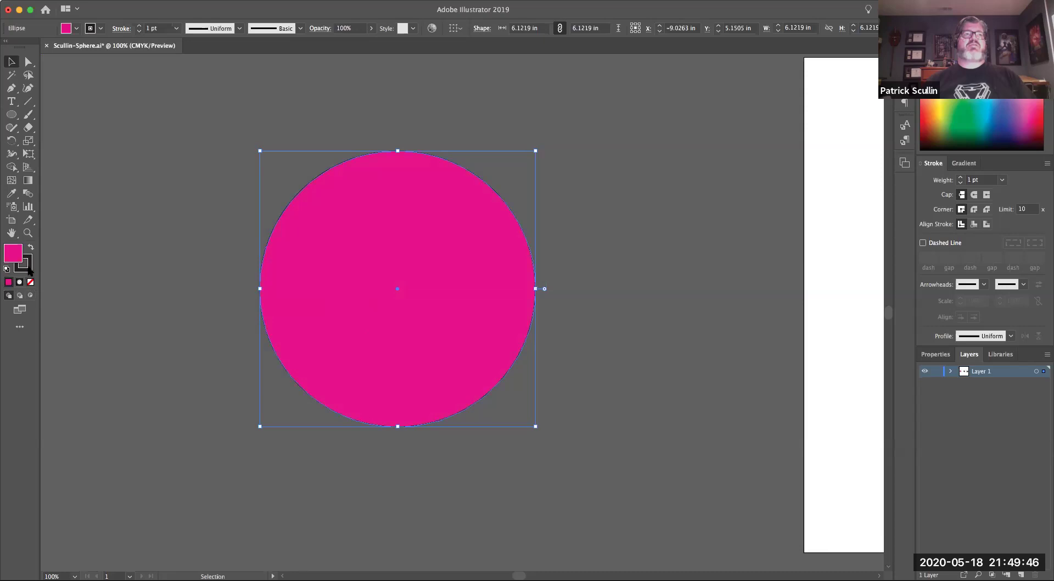
left_click(31, 282)
left_click(10, 252)
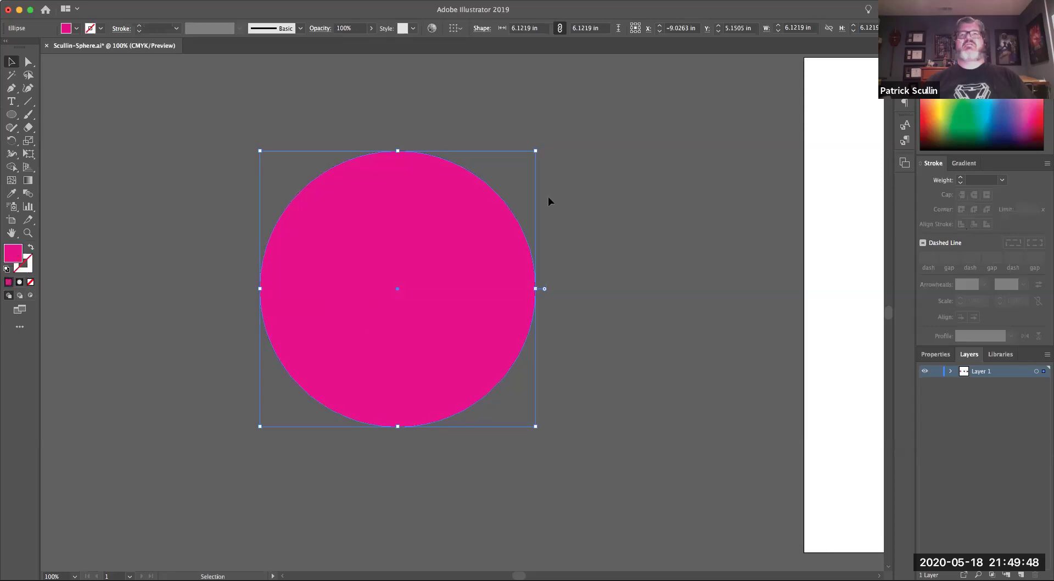
Duplicate the pink circle about 0.11 in right and 0.07 in up, and fill the copy with green
scroll(428, 249, "down", 2)
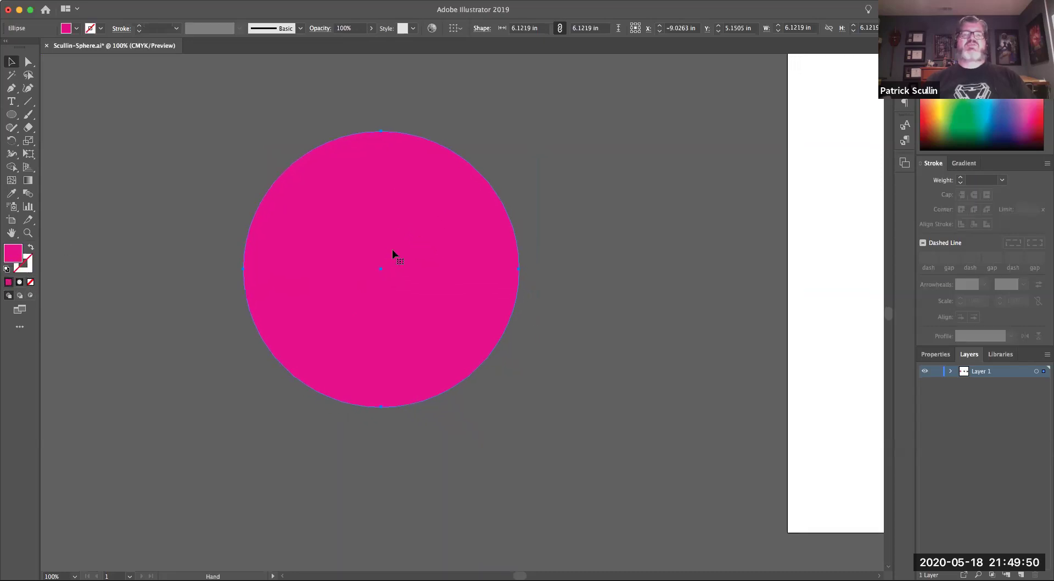
left_click_drag(347, 286, 351, 284)
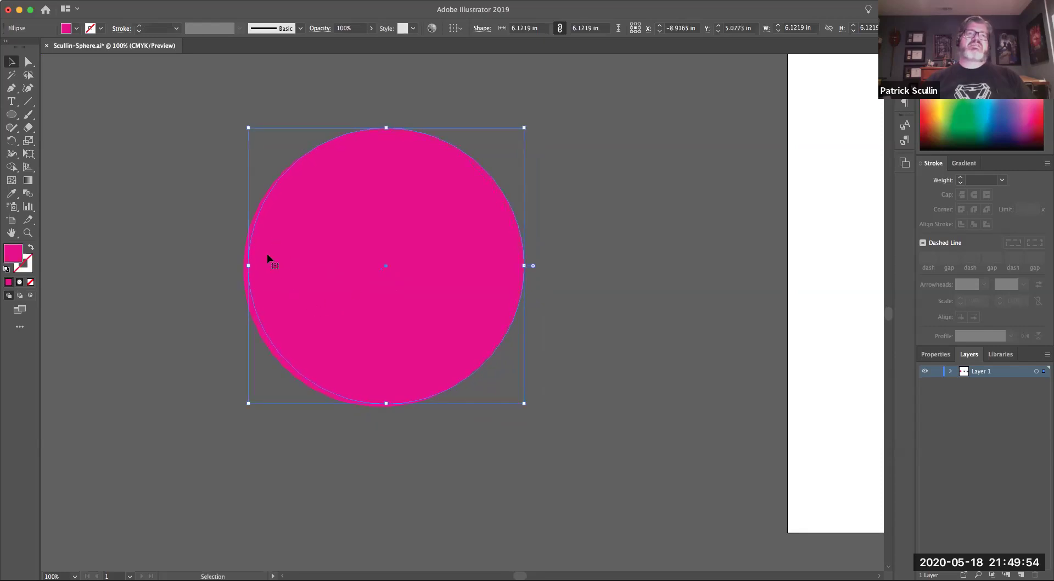
left_click(964, 114)
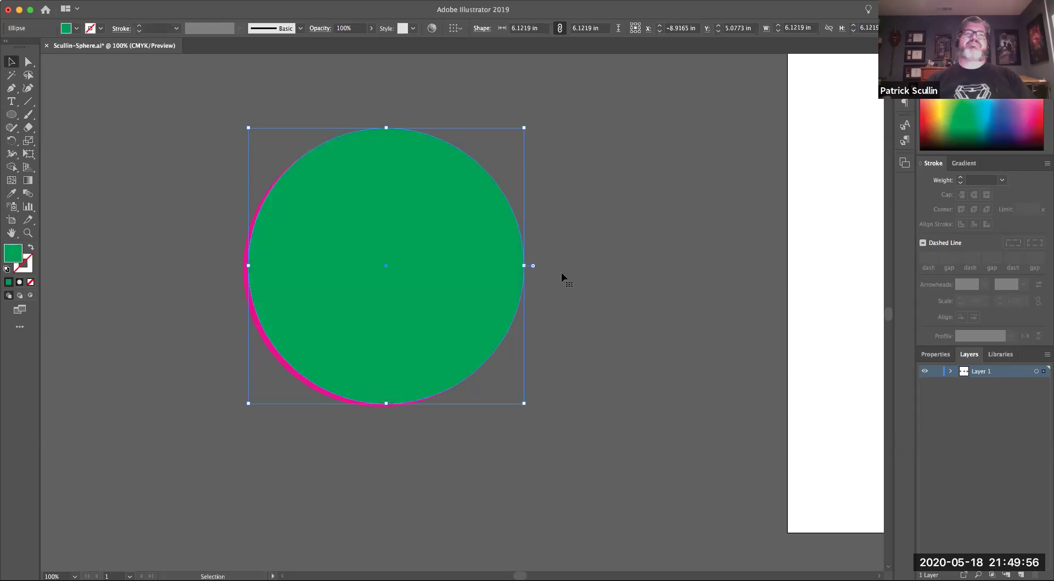
Select both overlapping circles and delete the green regions with Shape Builder, leaving a thin pink crescent on the lower-left side
left_click(204, 219)
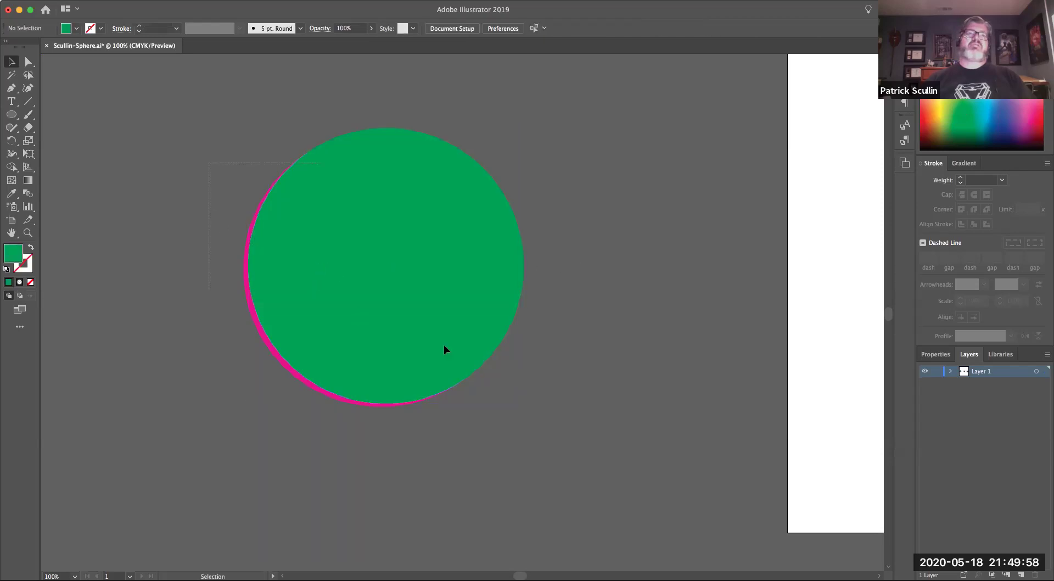
left_click_drag(551, 369, 550, 367)
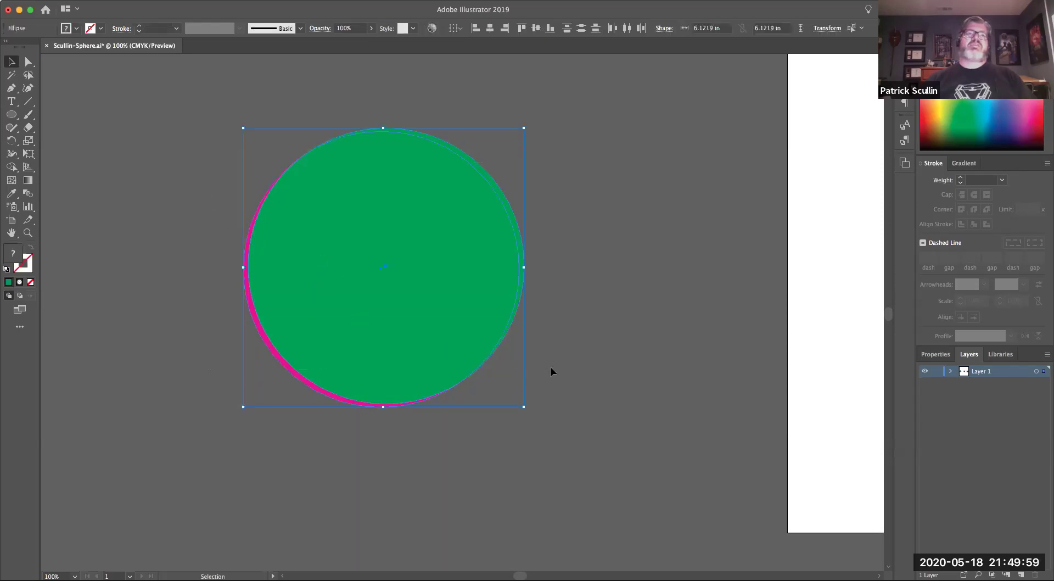
left_click(11, 167)
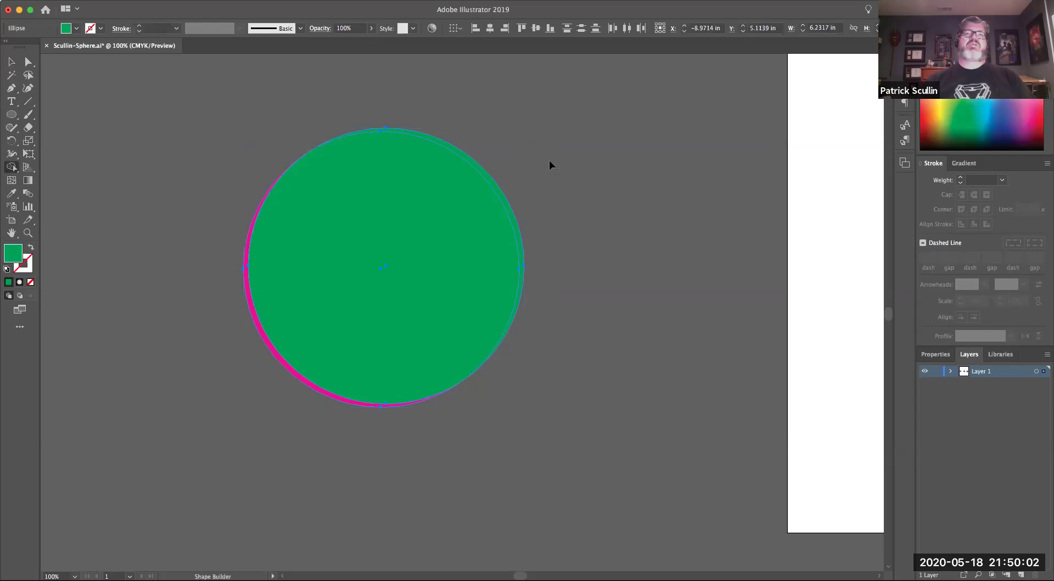
left_click_drag(549, 160, 404, 254)
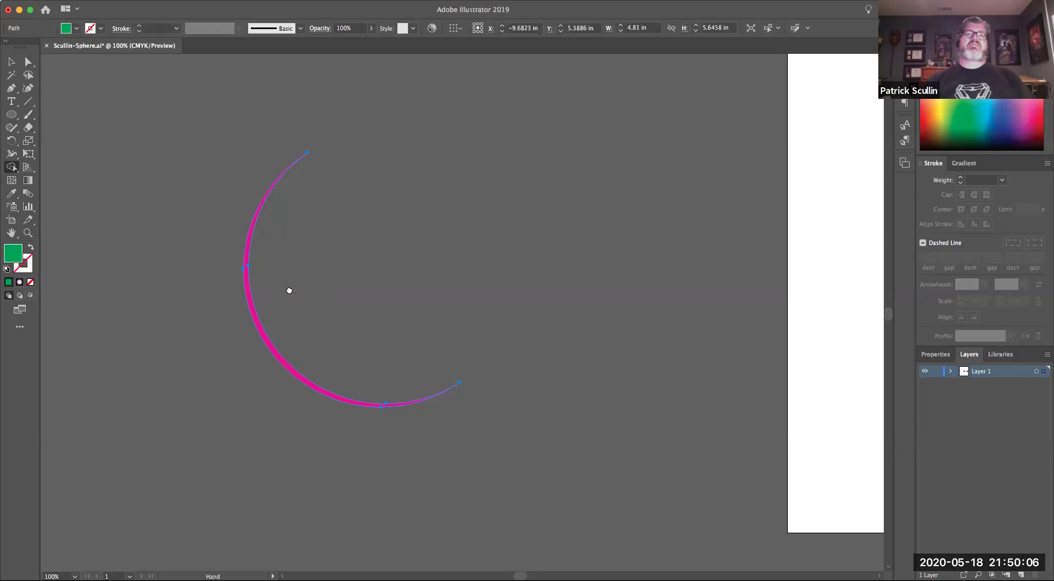
Move the new pink crescent from the pasteboard to just inside the sphere's lower-left rim
left_click_drag(287, 289, 218, 296)
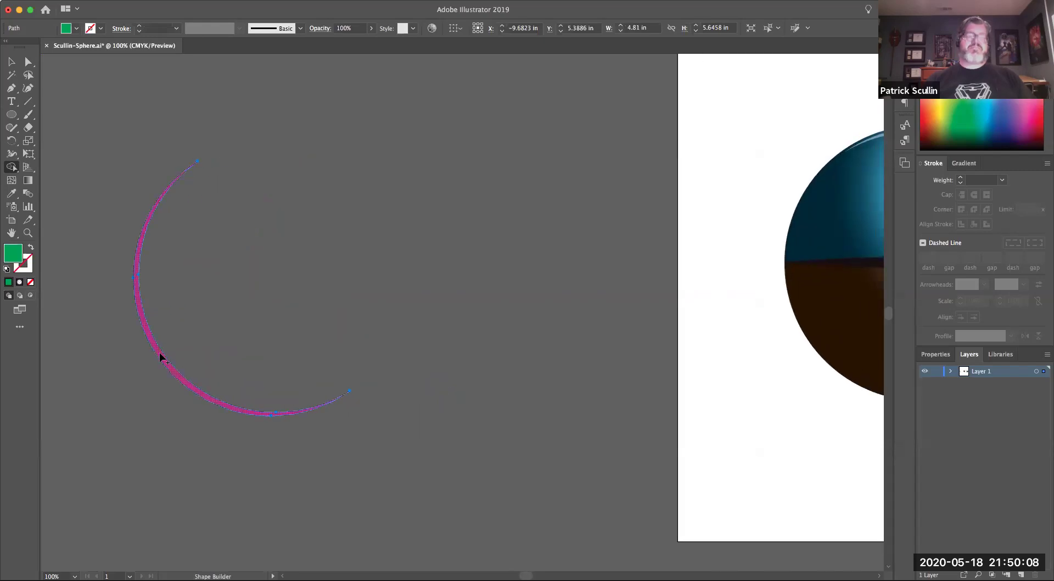
key("v")
left_click_drag(160, 357, 691, 393)
left_click_drag(580, 420, 337, 336)
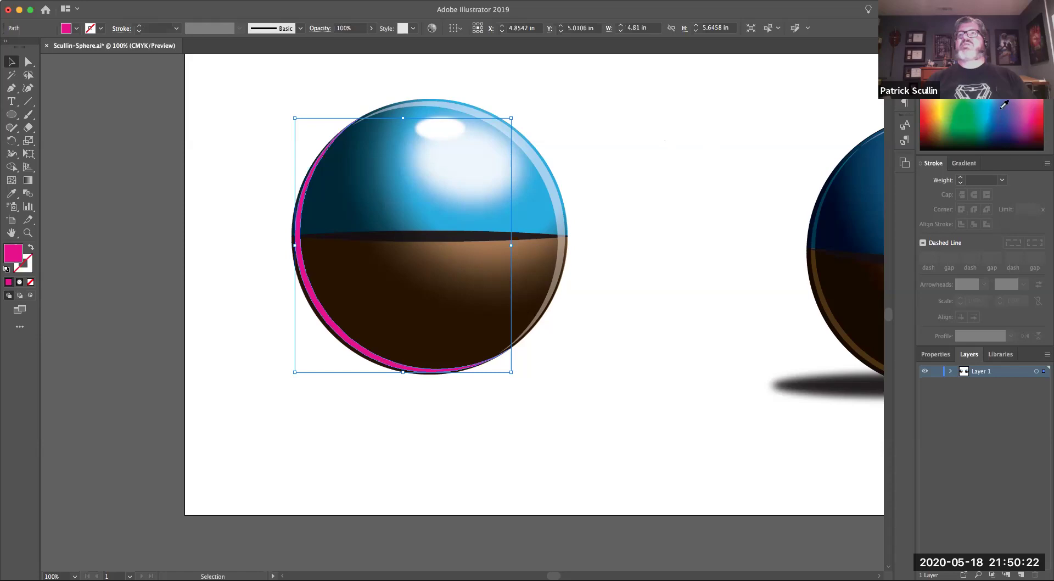
Fill the lower-left crescent with white and change its blending mode so the sphere's blue and brown tint it
left_click(964, 49)
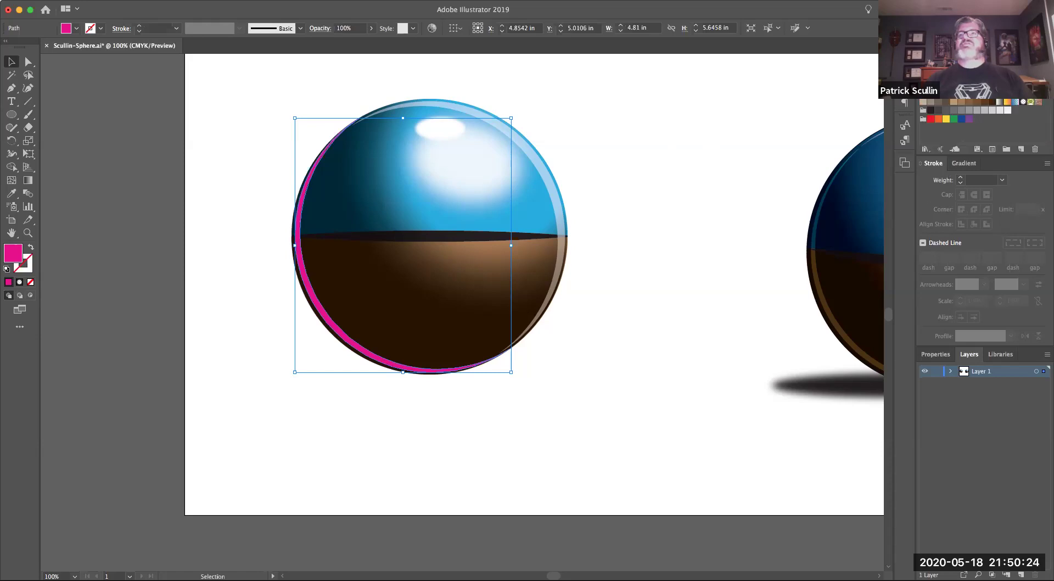
left_click(938, 87)
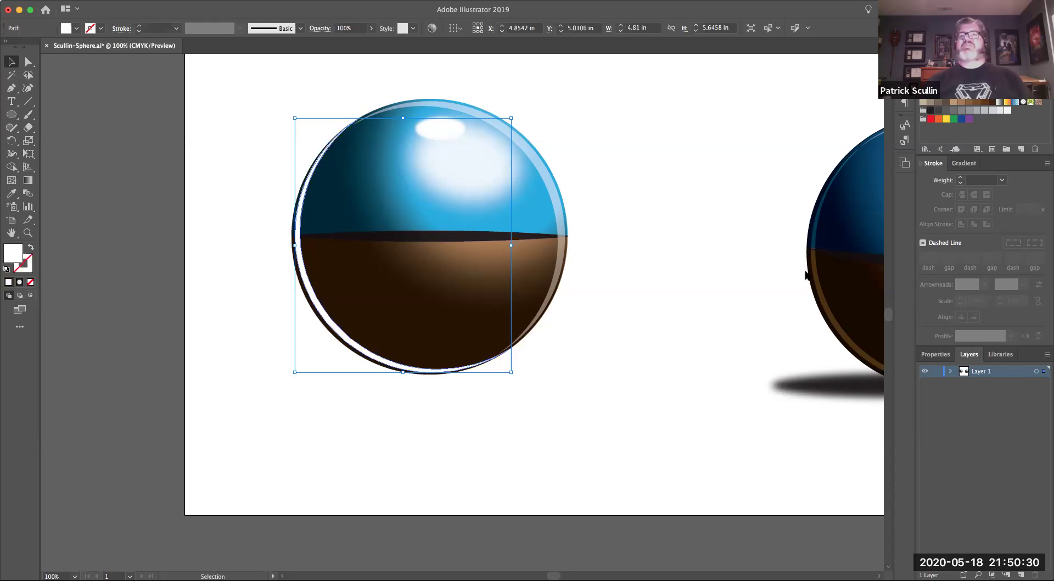
left_click(789, 349)
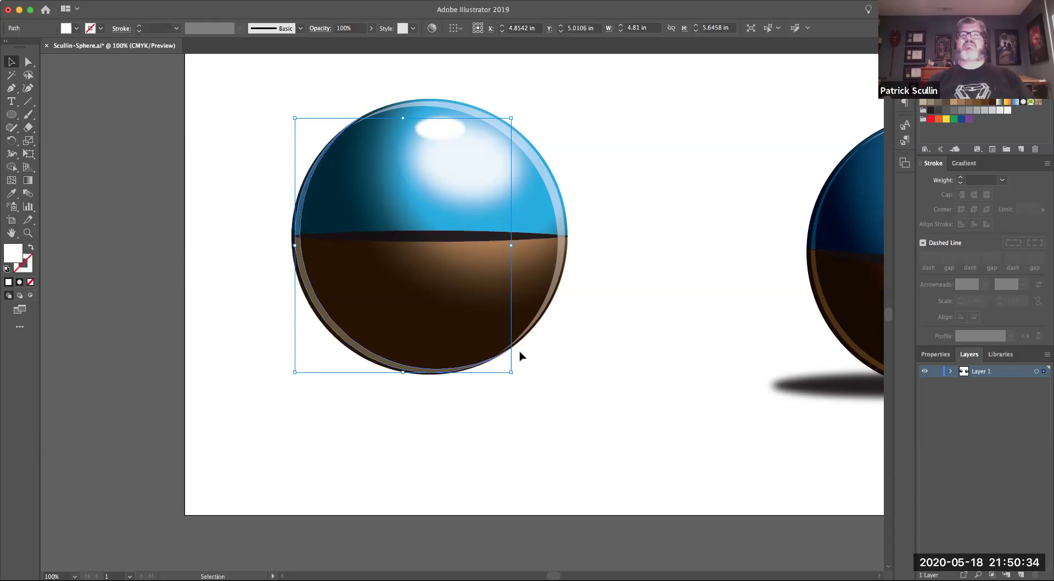
Scale the lower-left crescent down slightly from its lower-right corner to fit inside the sphere's edge
left_click(586, 366)
left_click(402, 372)
left_click_drag(511, 371, 509, 371)
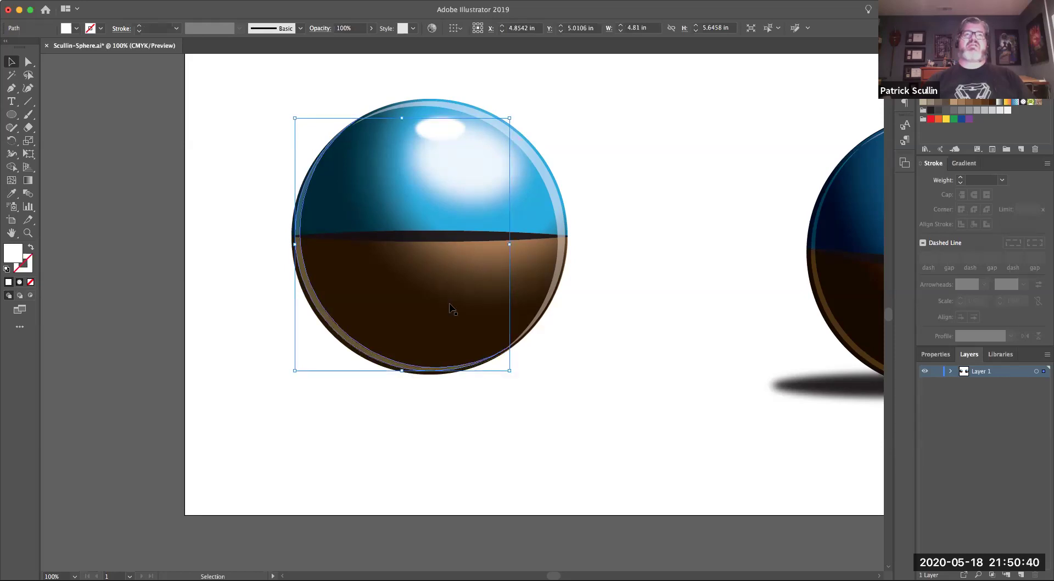
Scale the lower-left crescent slightly smaller from its upper-left corner to sit inside the sphere's rim
left_click_drag(294, 119, 297, 122)
left_click(183, 181)
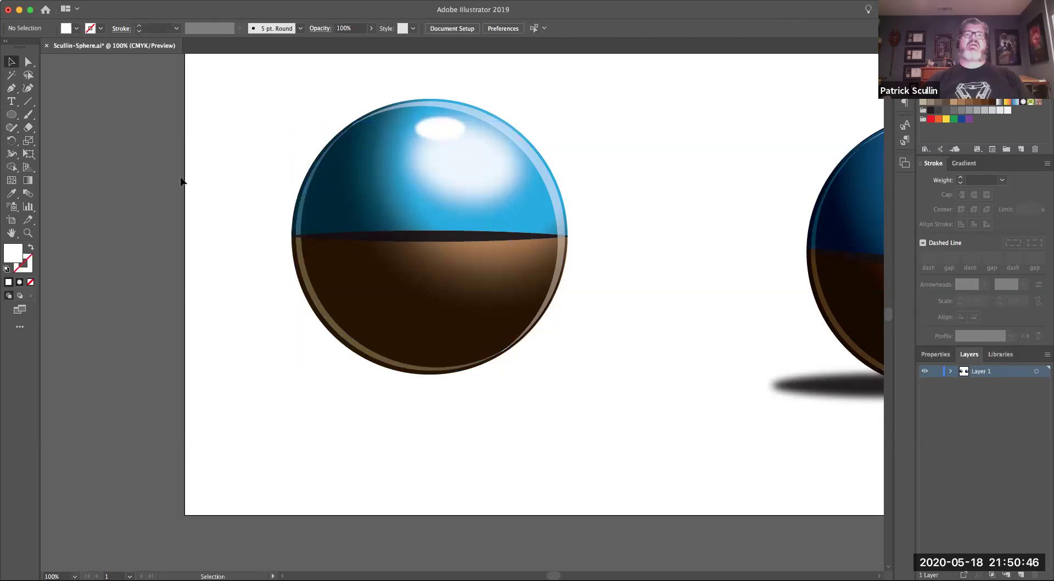
Raise the opacity of the sphere's right-hand crescent to 70%
left_click(540, 166)
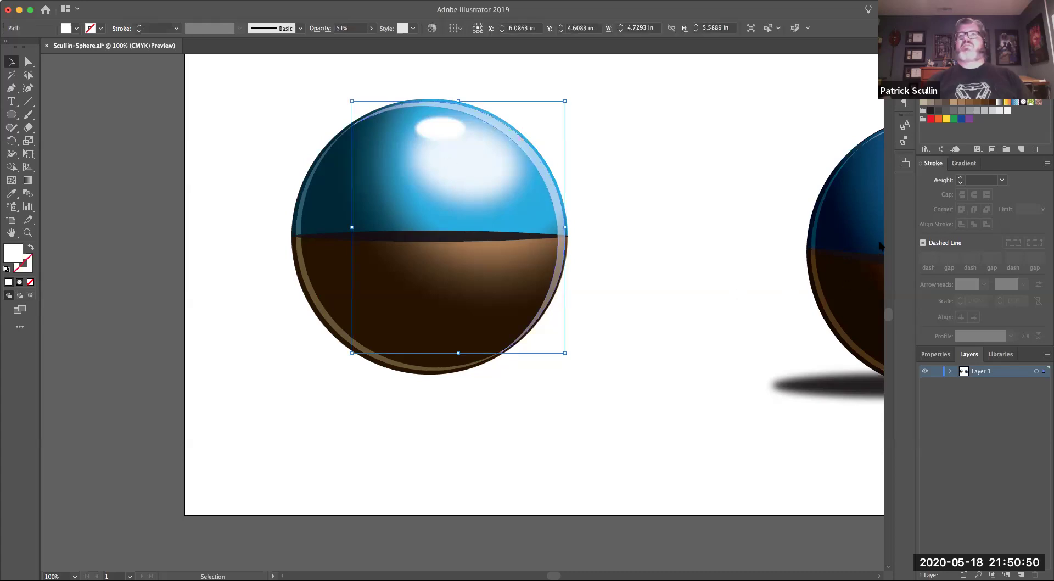
left_click(869, 259)
left_click(99, 277)
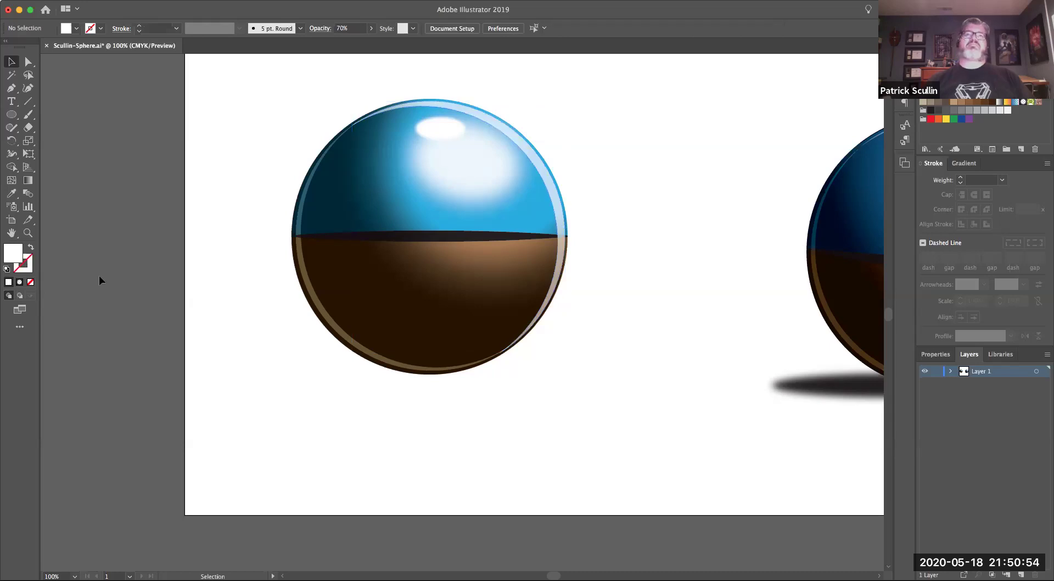
Draw a flat ellipse about 6.09 by 0.5 in below the sphere, filled black at 100% opacity
left_click(11, 115)
left_click_drag(503, 384, 228, 407)
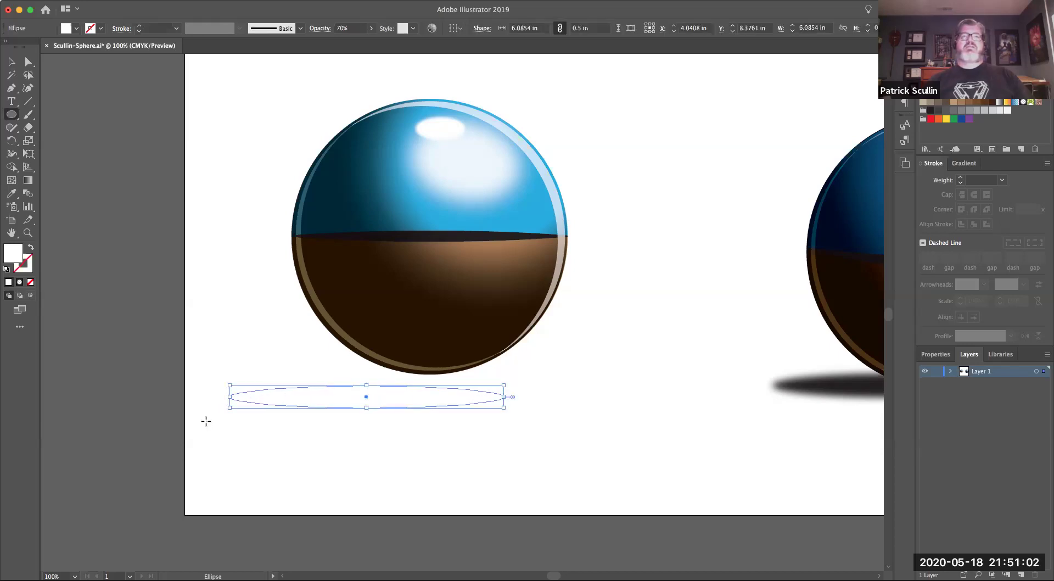
left_click(945, 87)
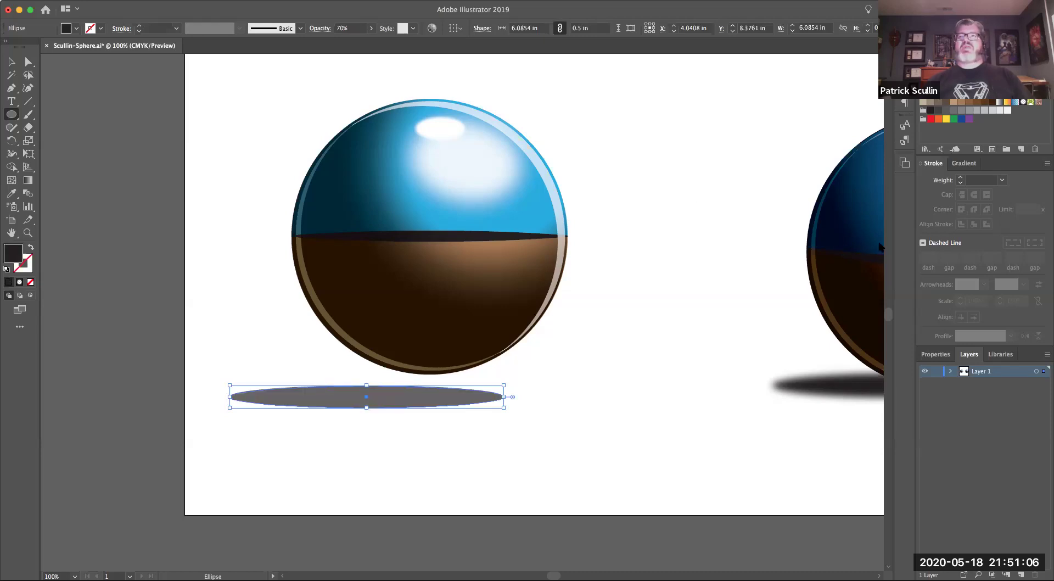
left_click_drag(865, 255, 908, 263)
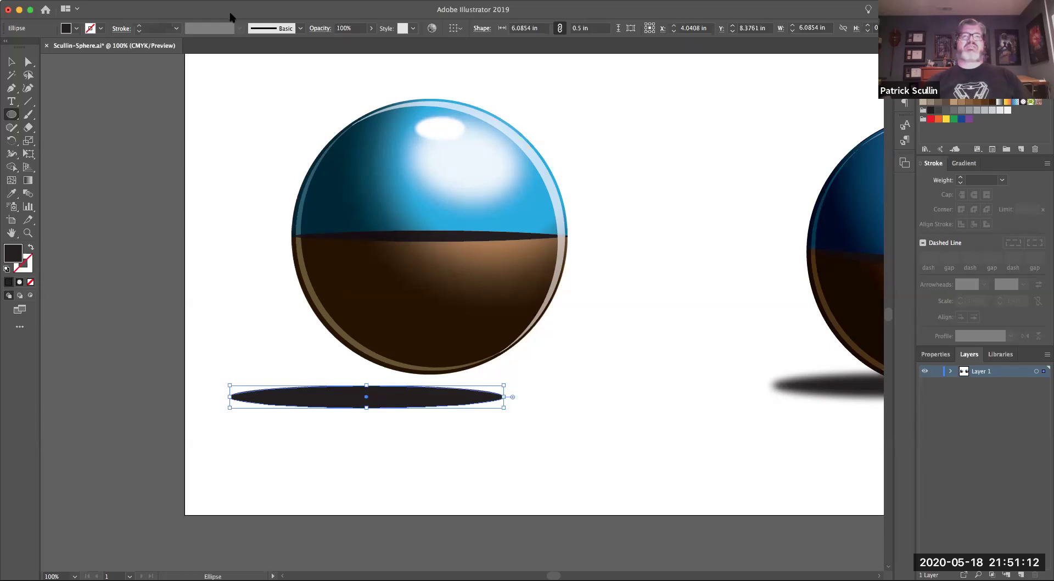
Apply a blur to the black ellipse so its edges soften into a shadow
left_click(136, 163)
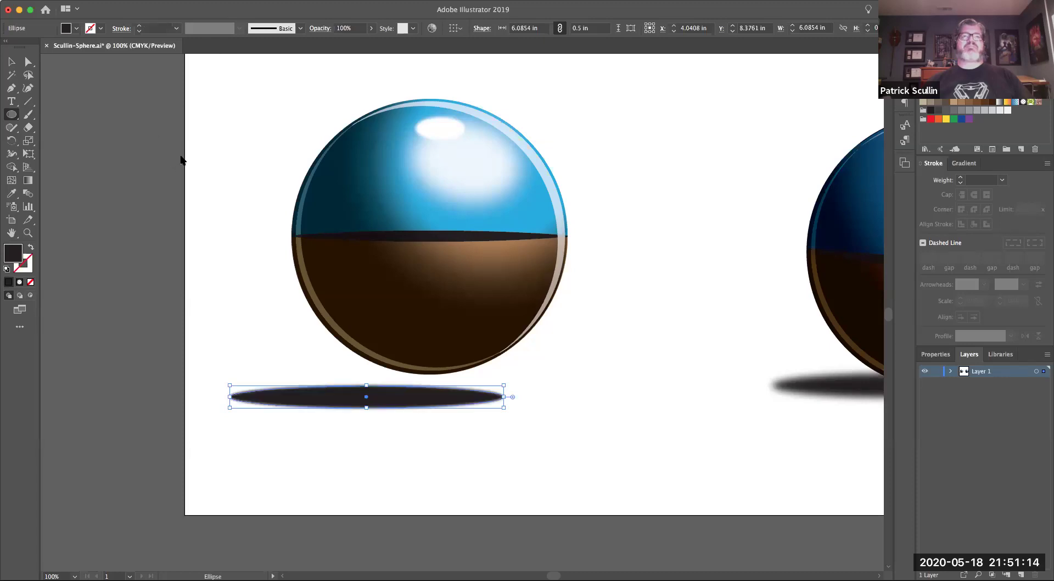
left_click_drag(185, 142, 188, 141)
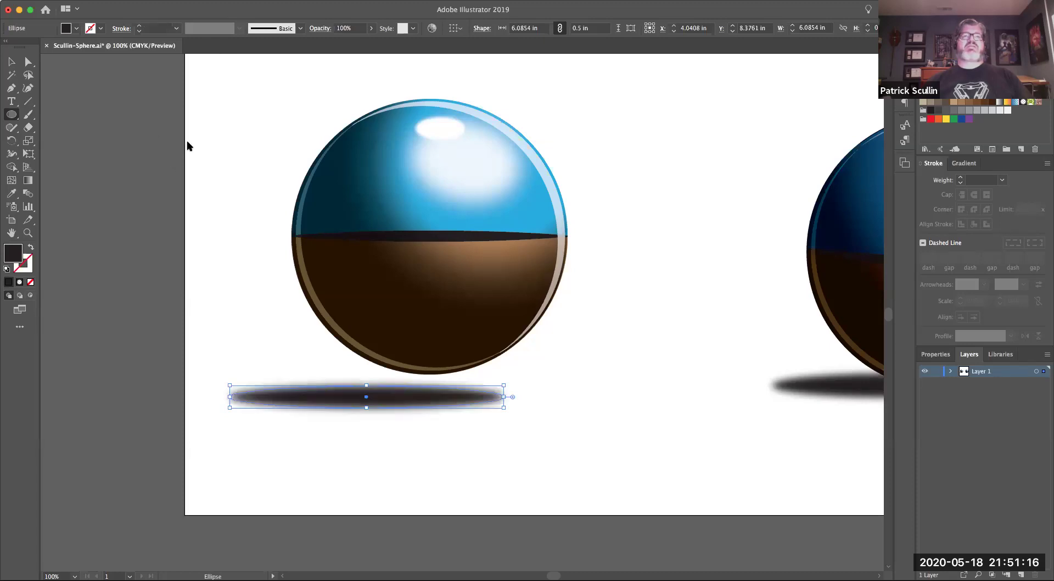
left_click(11, 62)
left_click(121, 126)
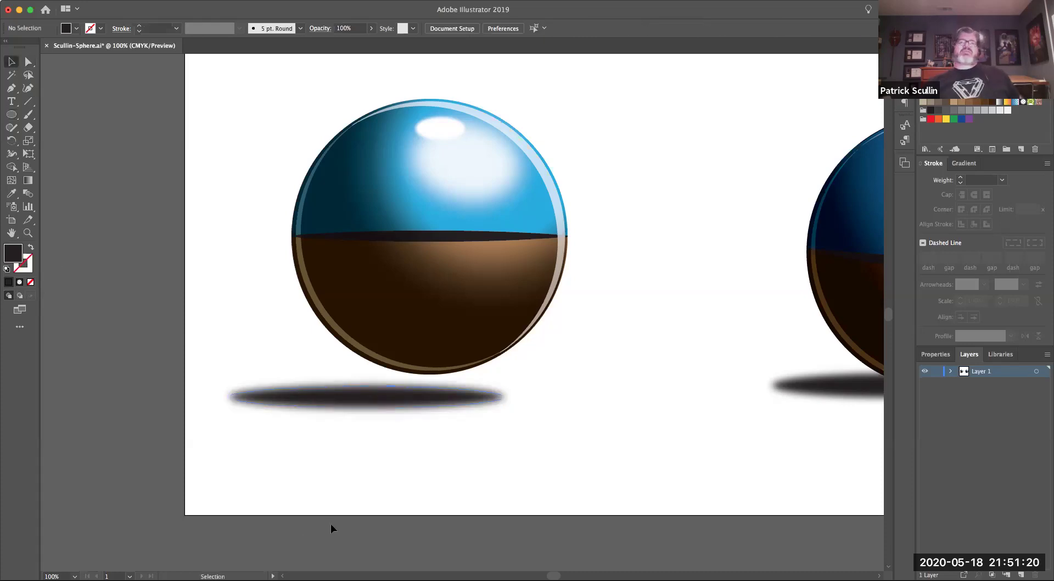
Move the blurred shadow up to overlap the sphere's base, offset toward the left
left_click_drag(382, 398, 372, 427)
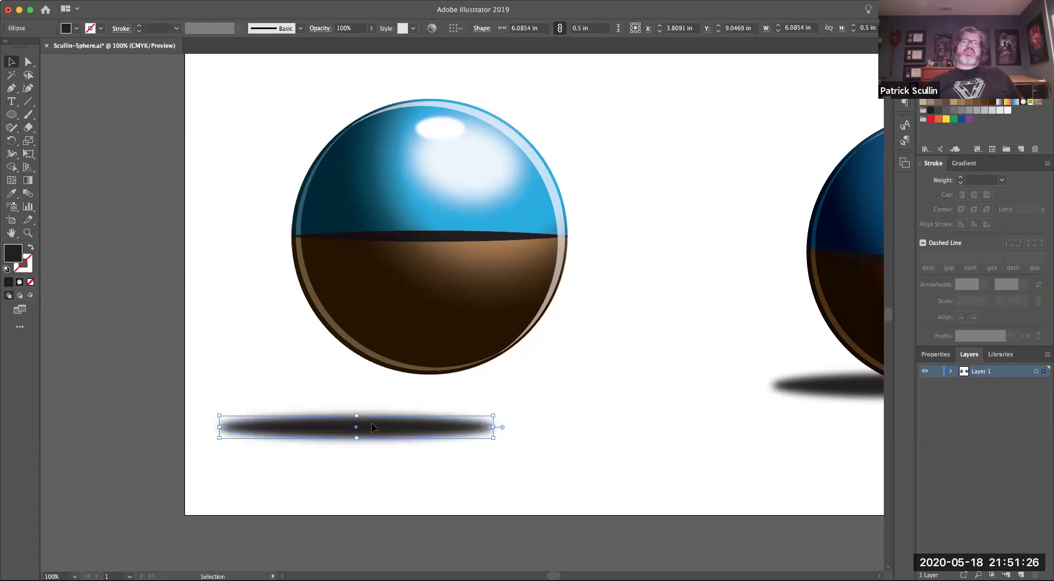
left_click_drag(372, 427, 380, 368)
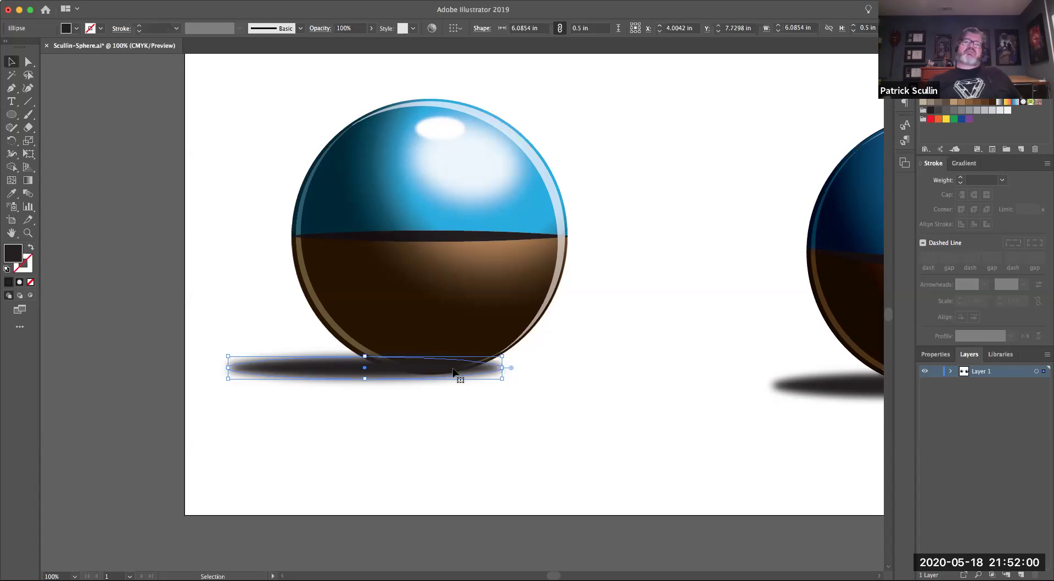
Try the shadow farther right and farther left of the sphere's base, and undo those moves
left_click_drag(369, 369, 504, 369)
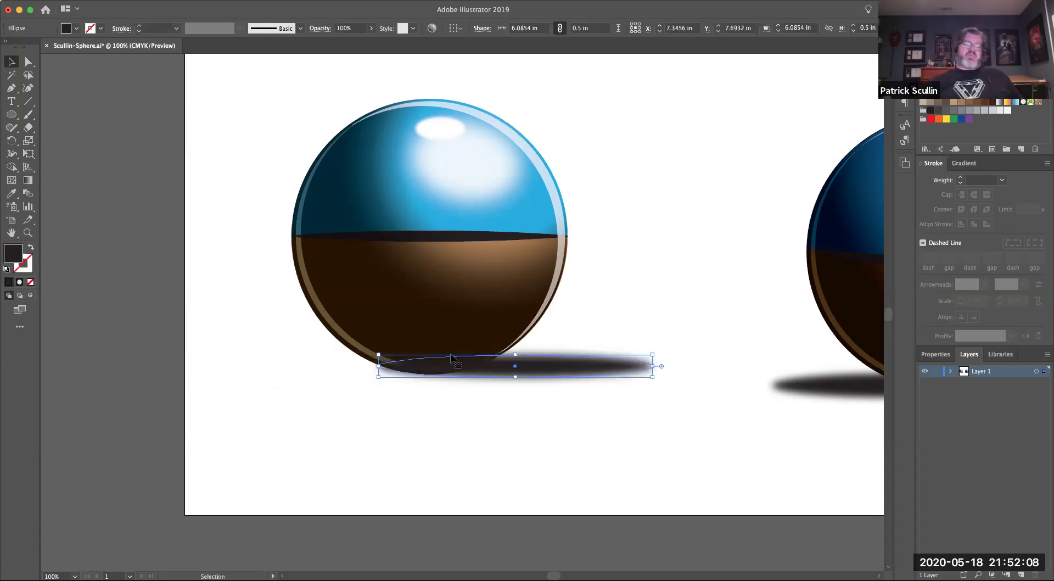
key("super+z")
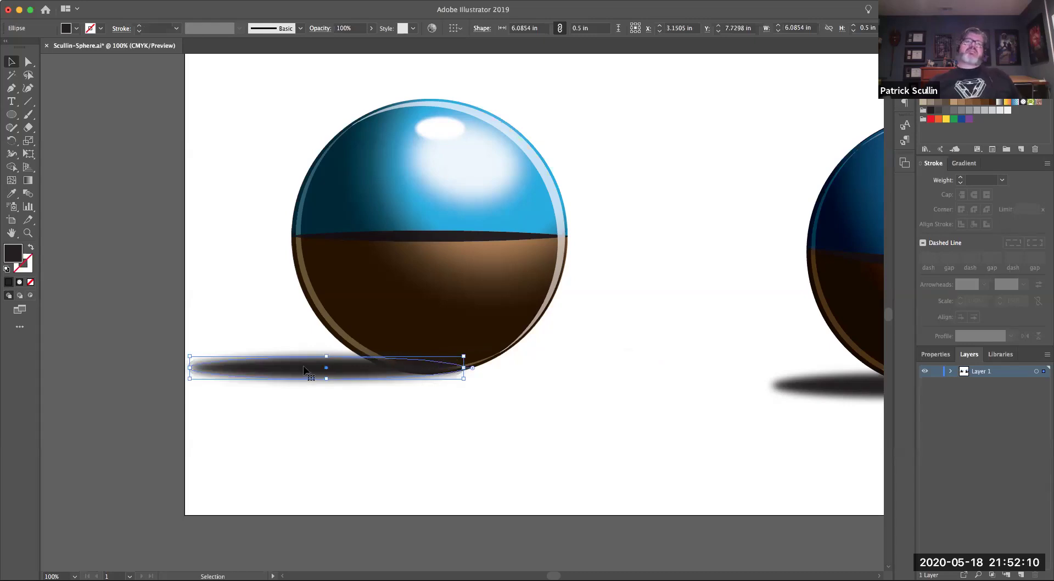
key("super+shift+z")
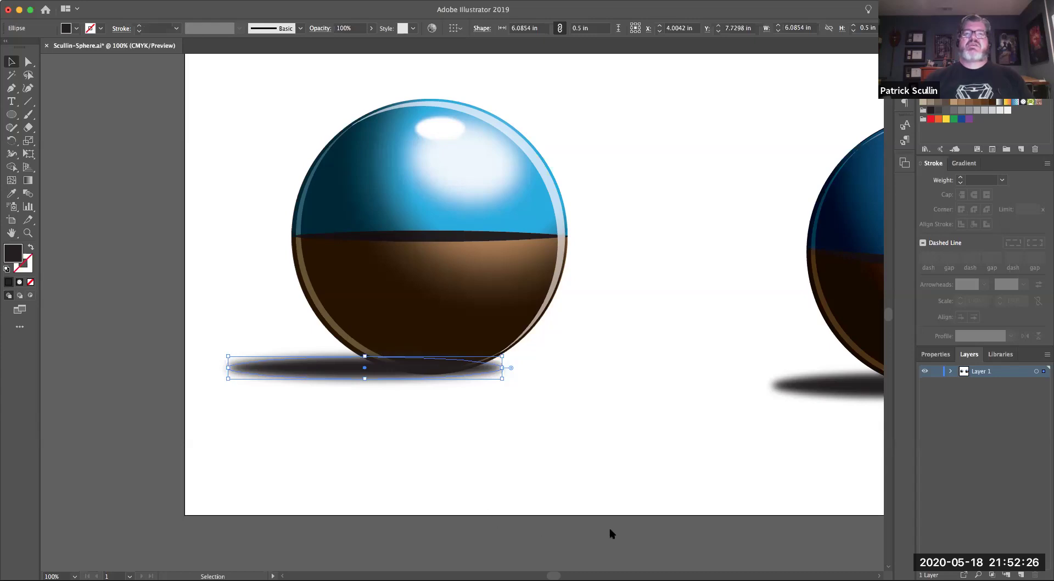
Send the shadow ellipse behind the sphere and compare the whole artwork with the sample sphere
left_click(334, 430)
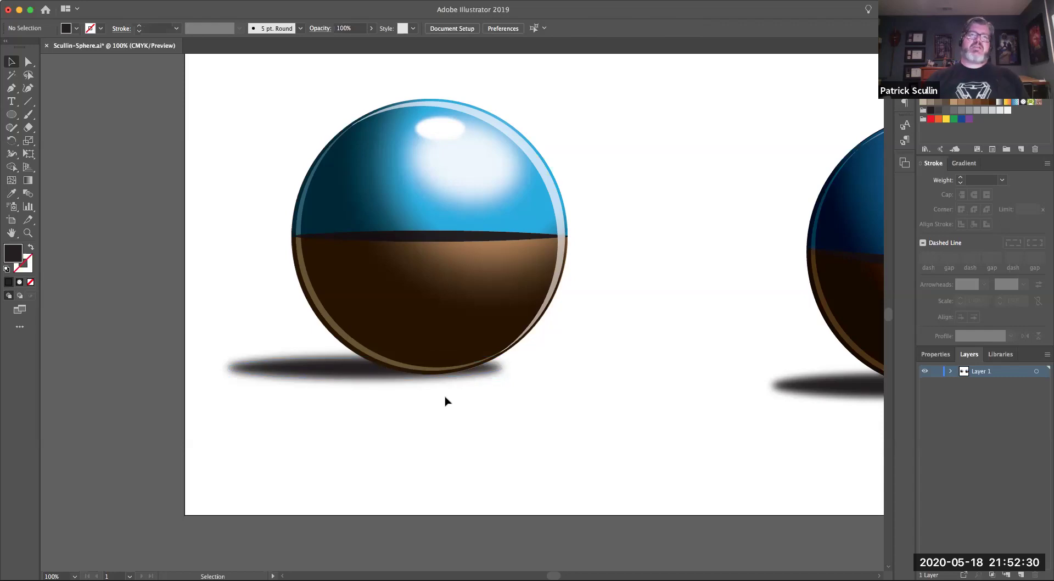
key("super+minus")
left_click_drag(450, 395, 313, 391)
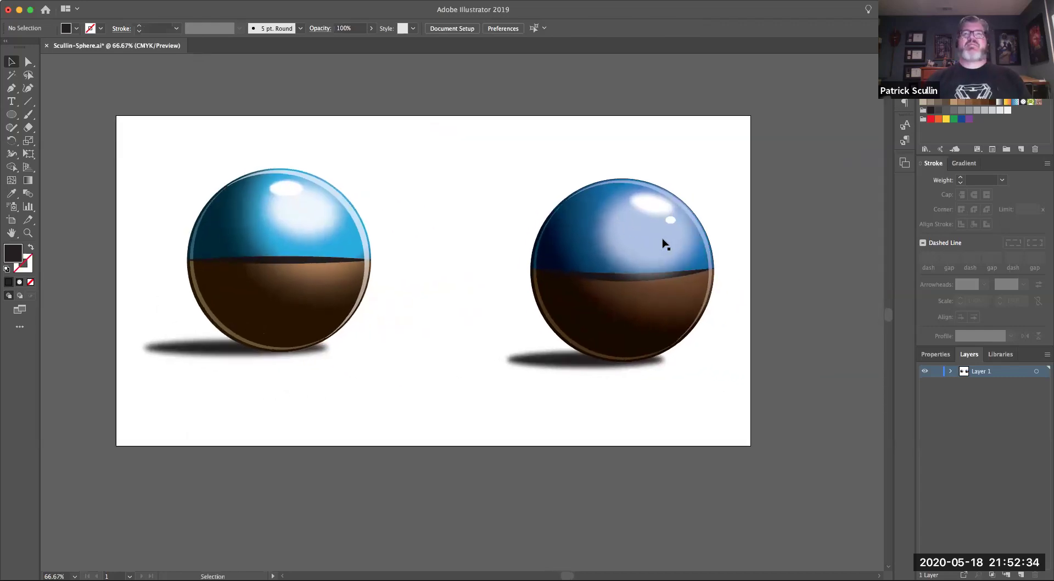
left_click_drag(387, 318, 400, 306)
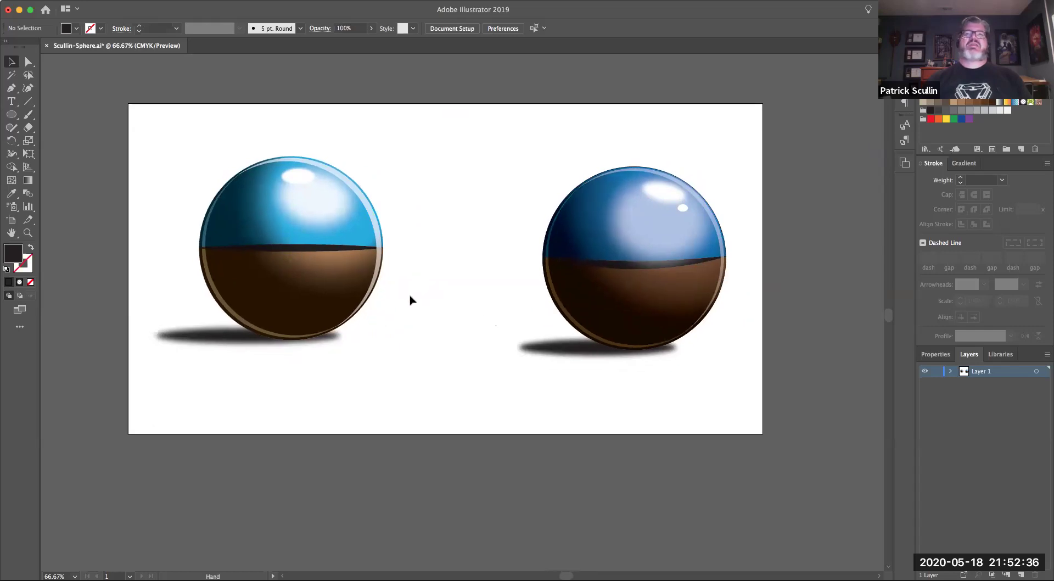
left_click_drag(400, 261, 410, 288)
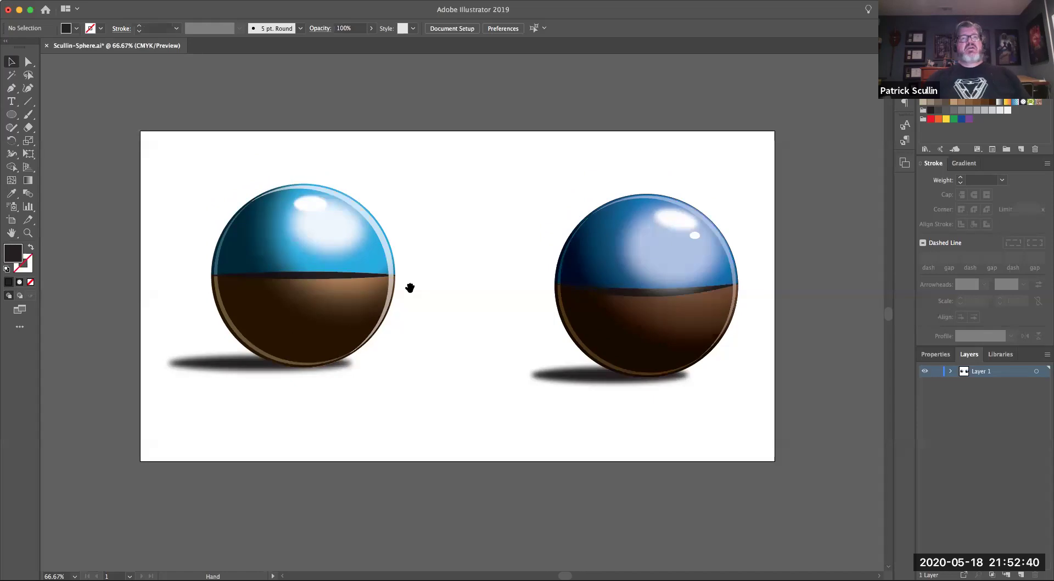